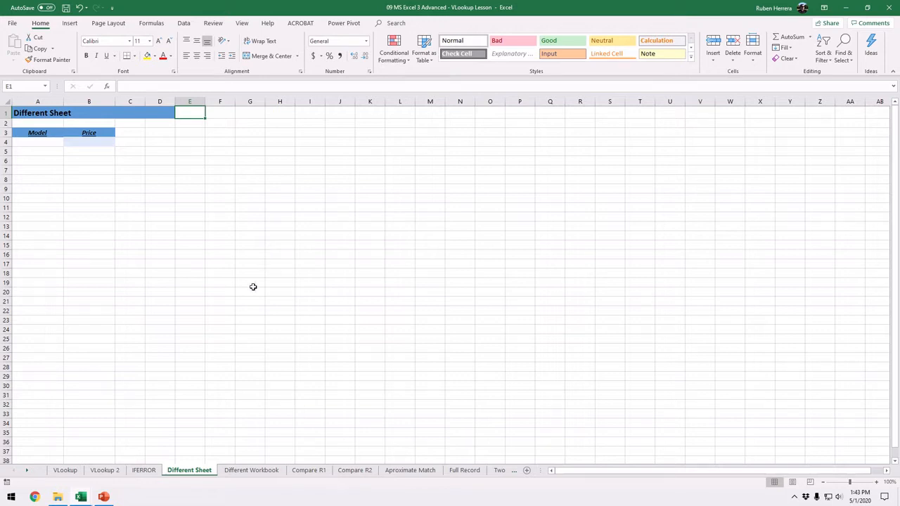
# - Compare the Model and Price cells on Different Sheet with the model table in Workbook 2
pyautogui.moveTo(81, 498)
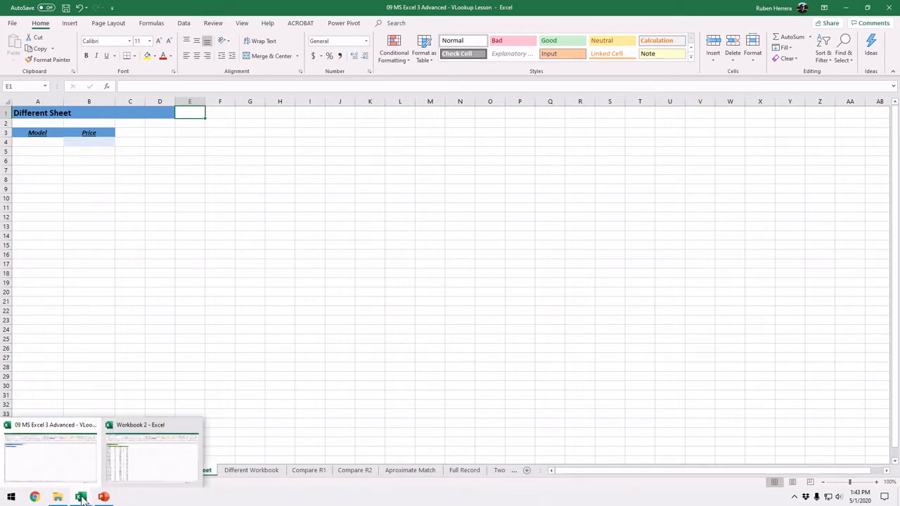
pyautogui.click(127, 472)
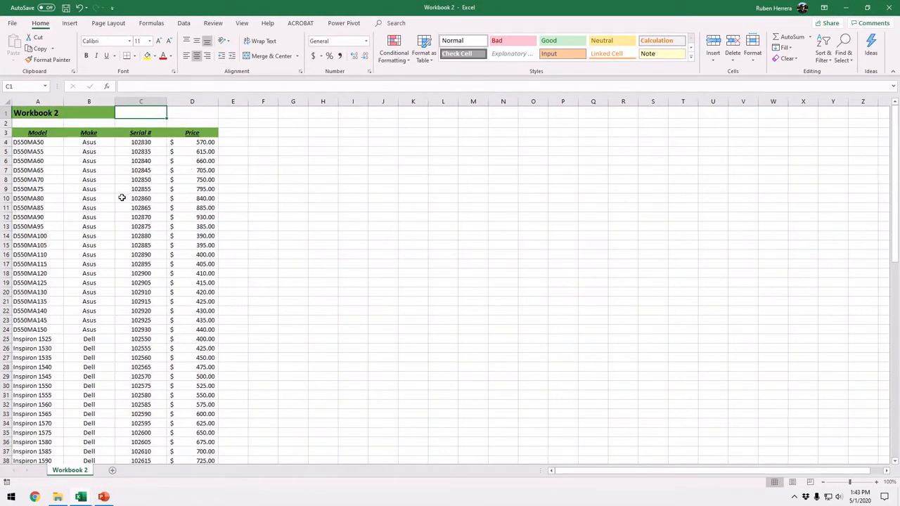
pyautogui.moveTo(79, 498)
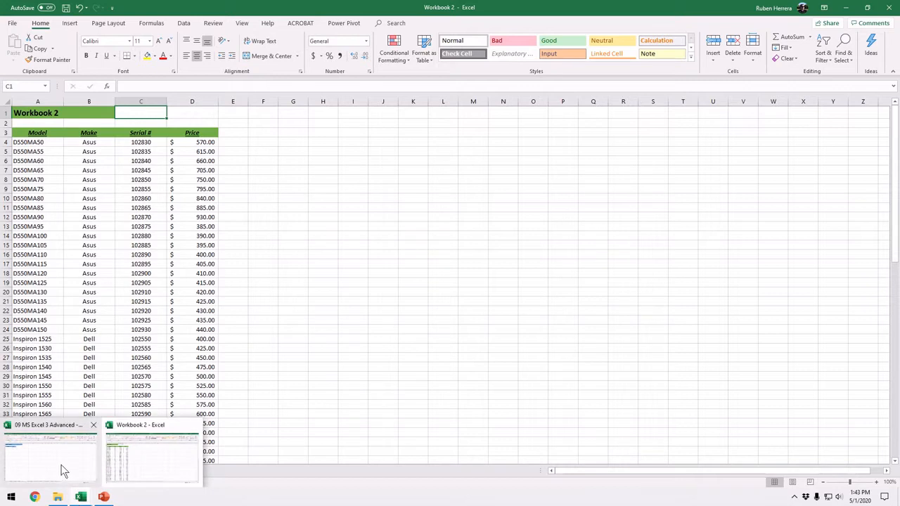
pyautogui.click(61, 470)
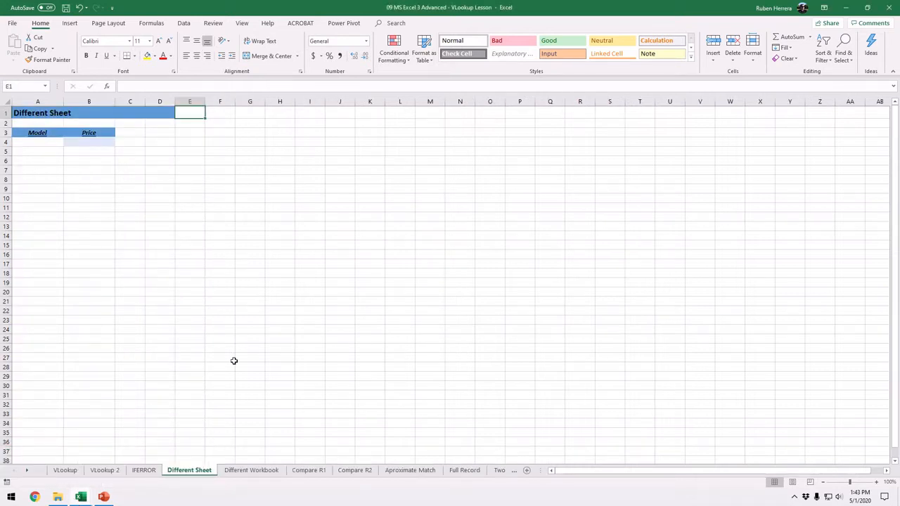
pyautogui.moveTo(81, 498)
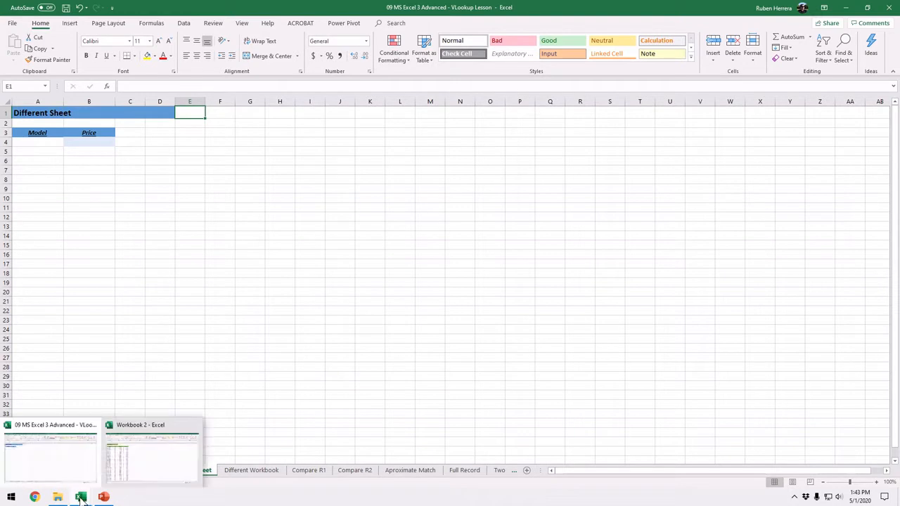
pyautogui.click(152, 463)
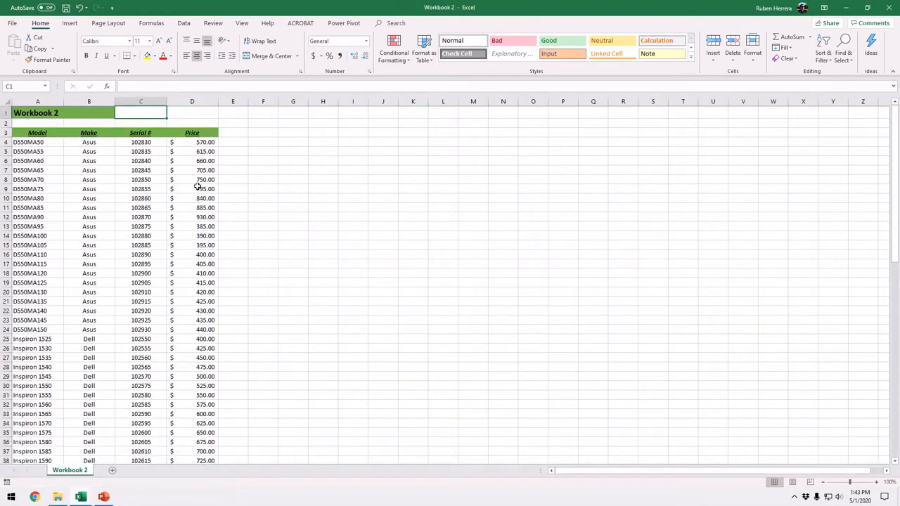
pyautogui.moveTo(81, 498)
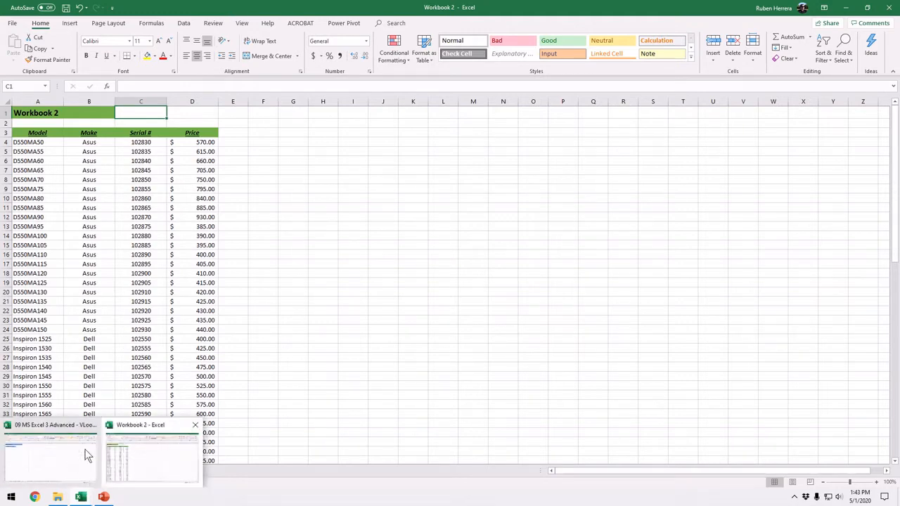
pyautogui.moveTo(84, 456)
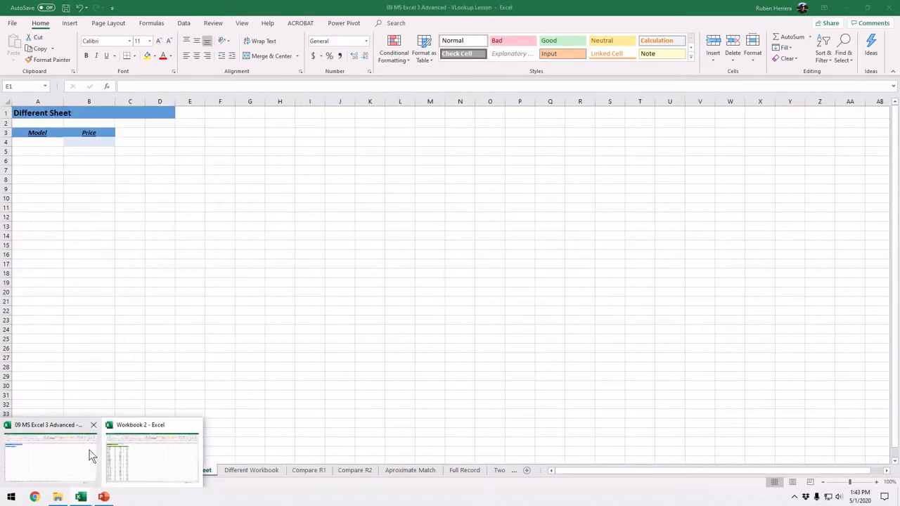
pyautogui.click(162, 458)
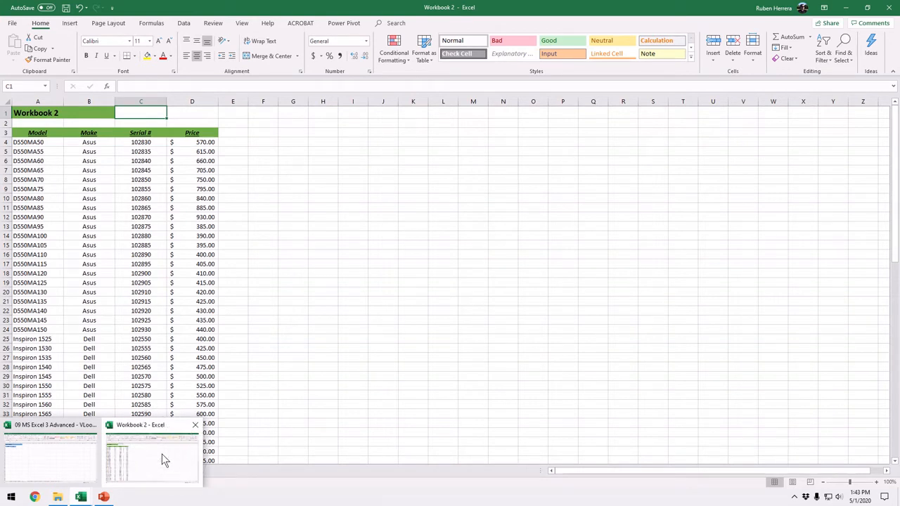
pyautogui.moveTo(79, 464)
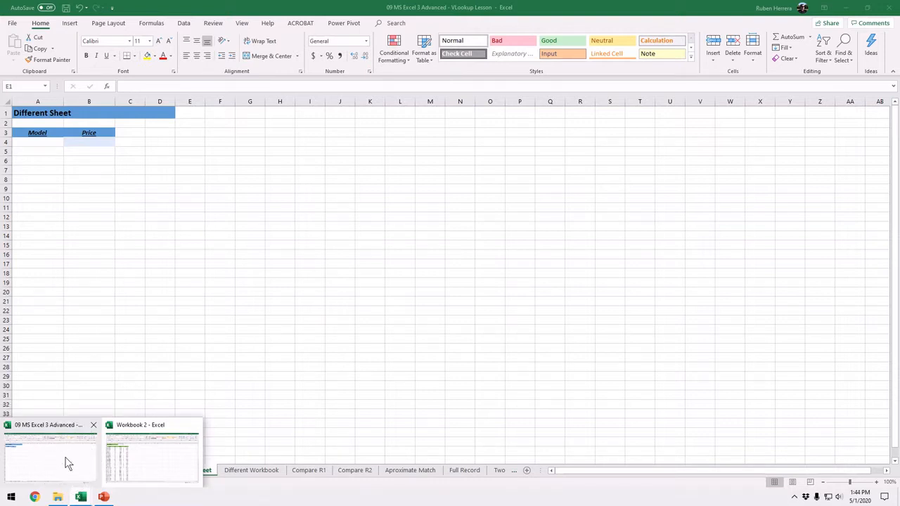
pyautogui.moveTo(135, 458)
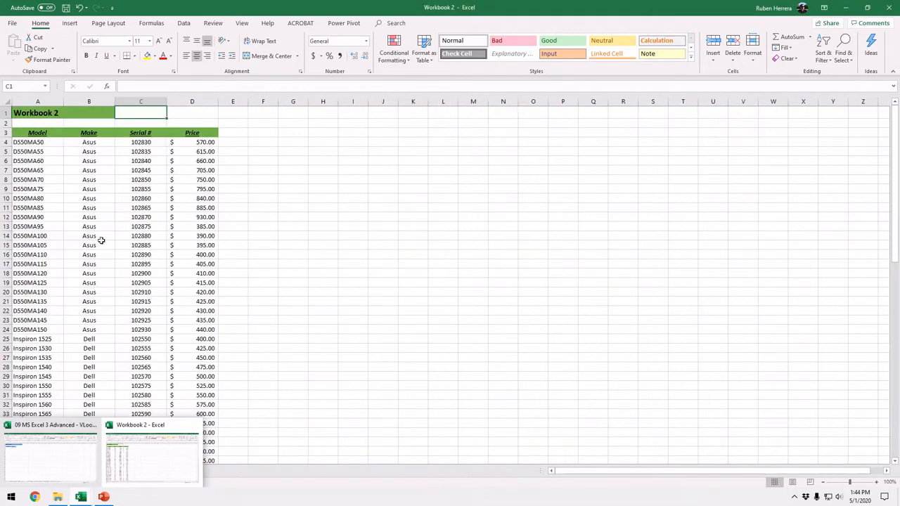
pyautogui.click(59, 457)
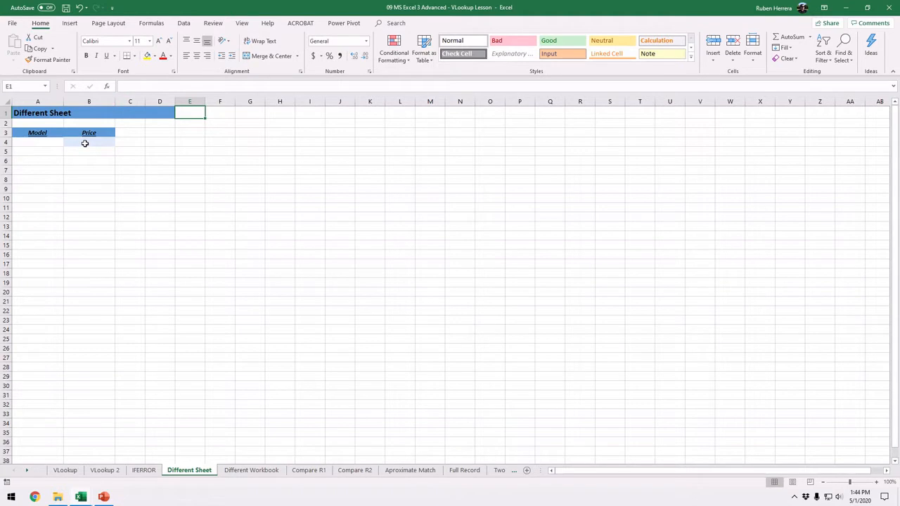
# - Zoom Different Sheet to 140% and select cell B4 under the Price heading
pyautogui.click(876, 481)
pyautogui.click(876, 482)
pyautogui.click(876, 482)
pyautogui.click(876, 482)
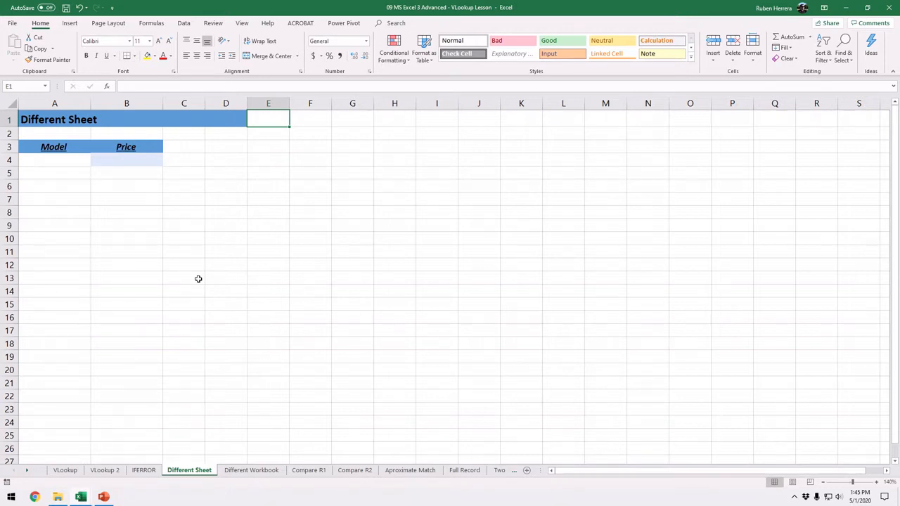
pyautogui.click(125, 162)
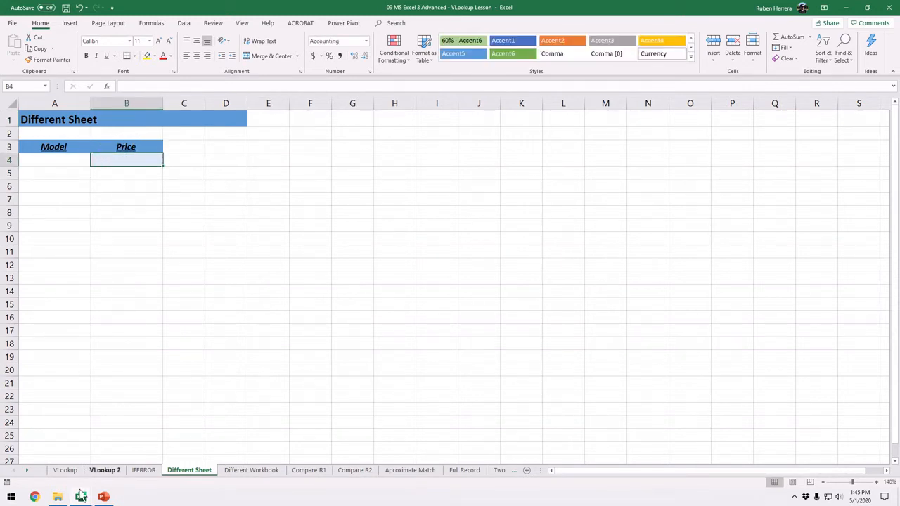
pyautogui.moveTo(81, 496)
pyautogui.write('=v')
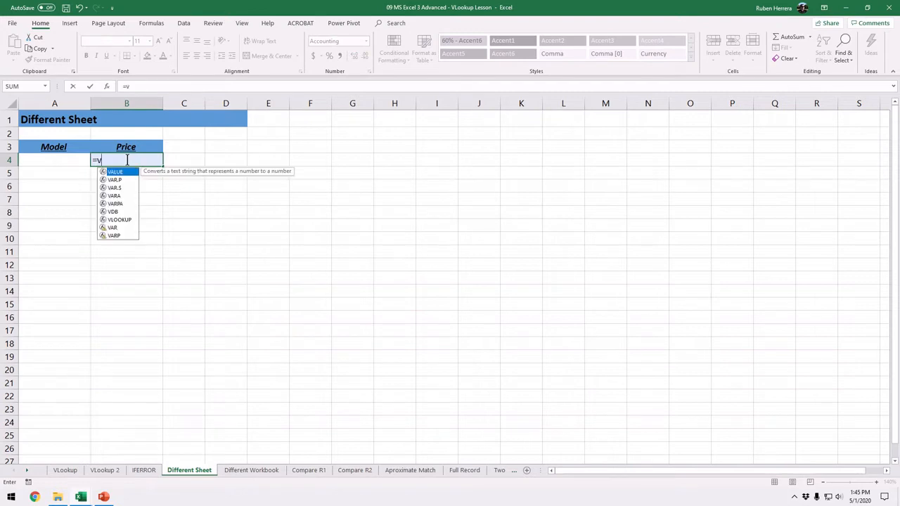
pyautogui.press('Down')
pyautogui.press('Down')
pyautogui.press('Down')
pyautogui.press('Down')
pyautogui.press('Down')
pyautogui.press('Down')
pyautogui.press('Tab')
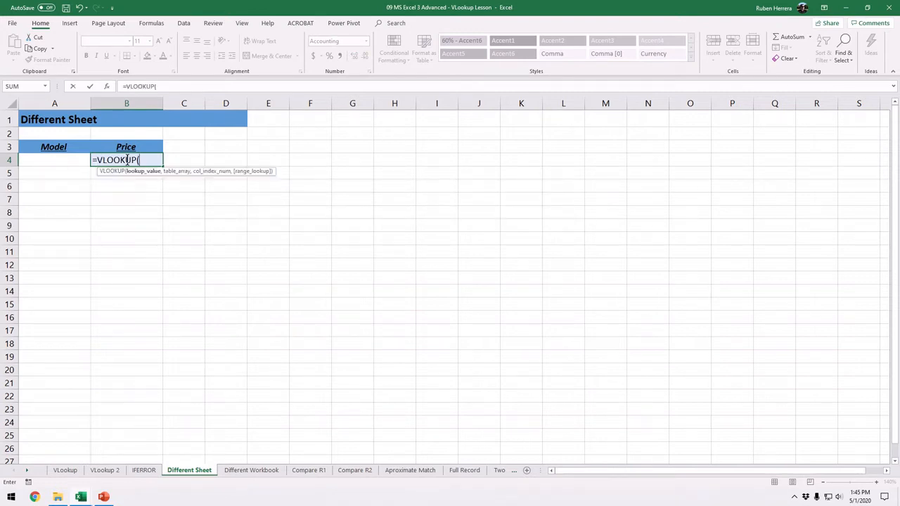
pyautogui.click(47, 161)
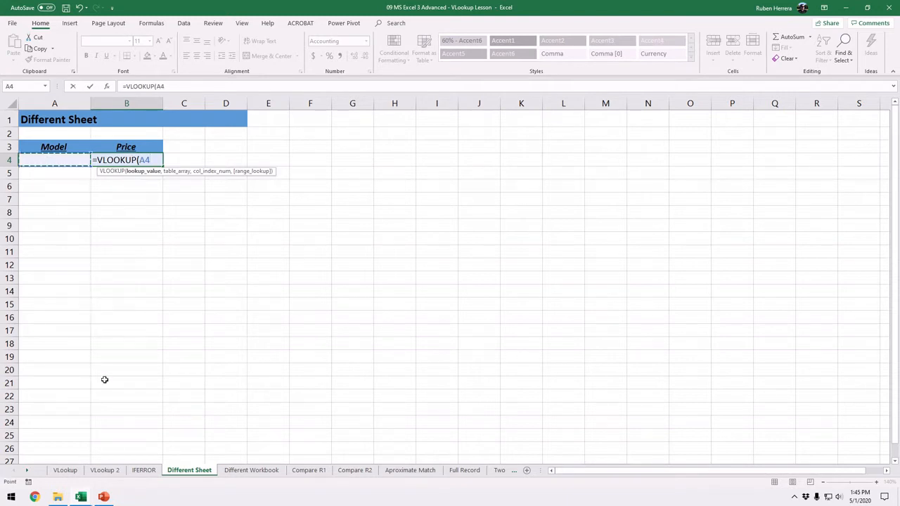
pyautogui.click(173, 176)
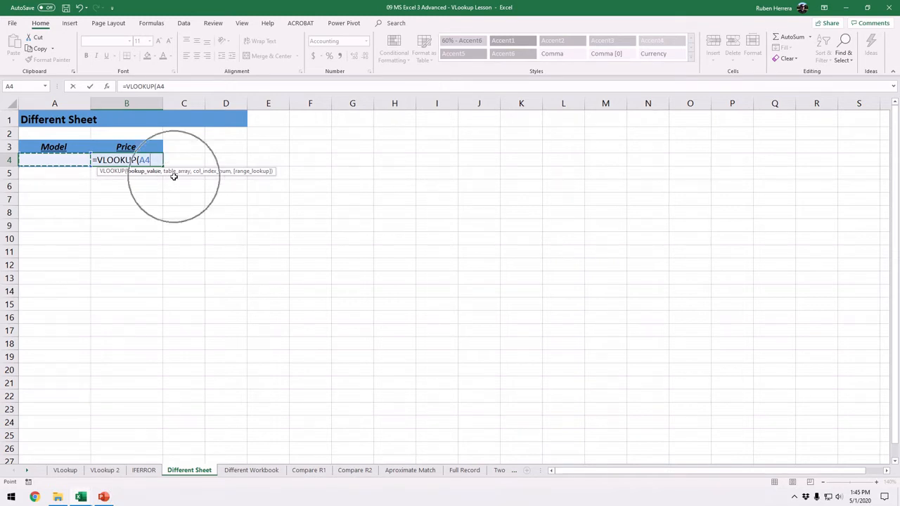
pyautogui.write(',')
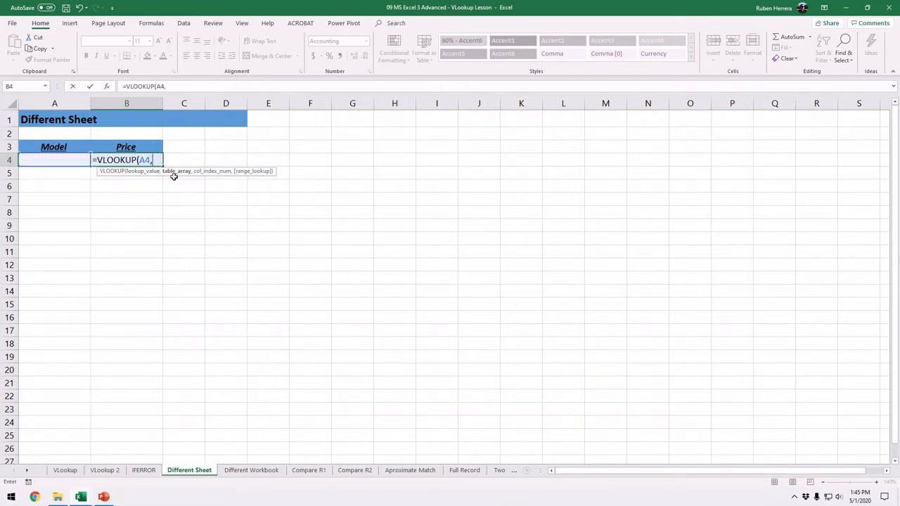
pyautogui.click(174, 176)
pyautogui.moveTo(81, 498)
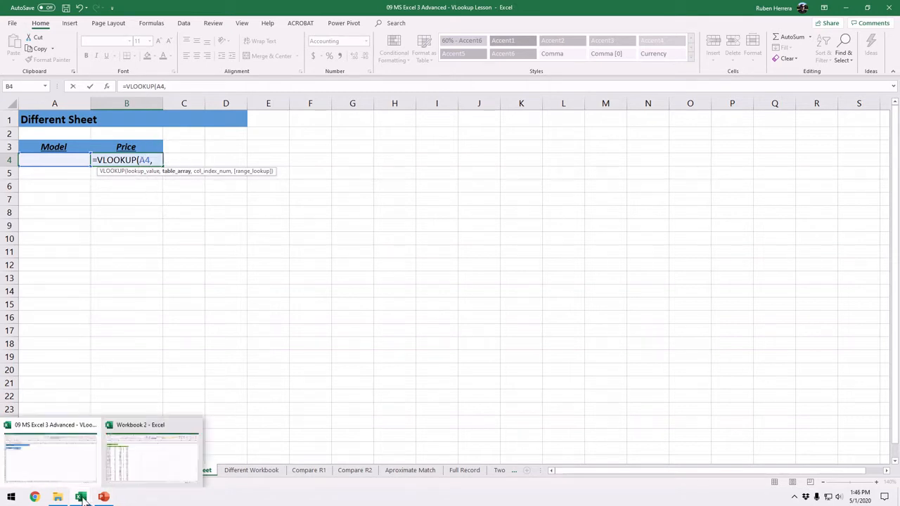
pyautogui.click(151, 460)
pyautogui.moveTo(39, 102); pyautogui.dragTo(195, 103)
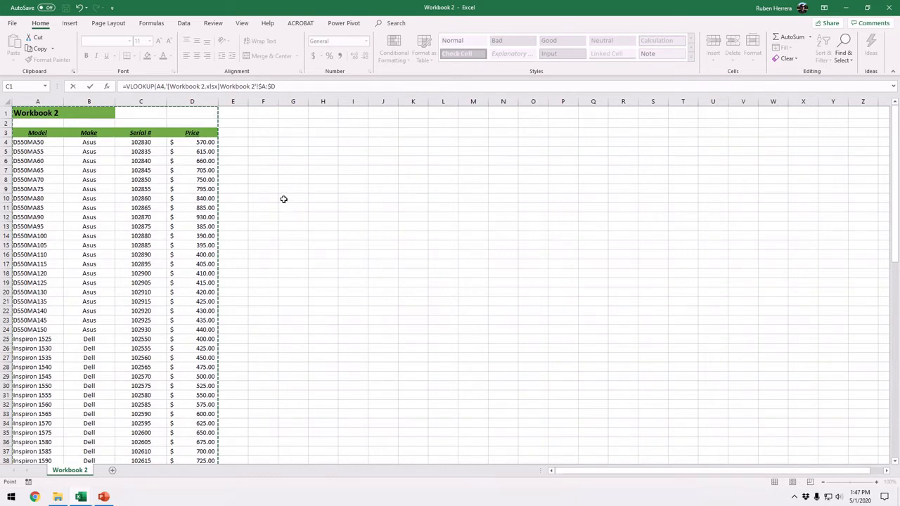
pyautogui.press('Escape')
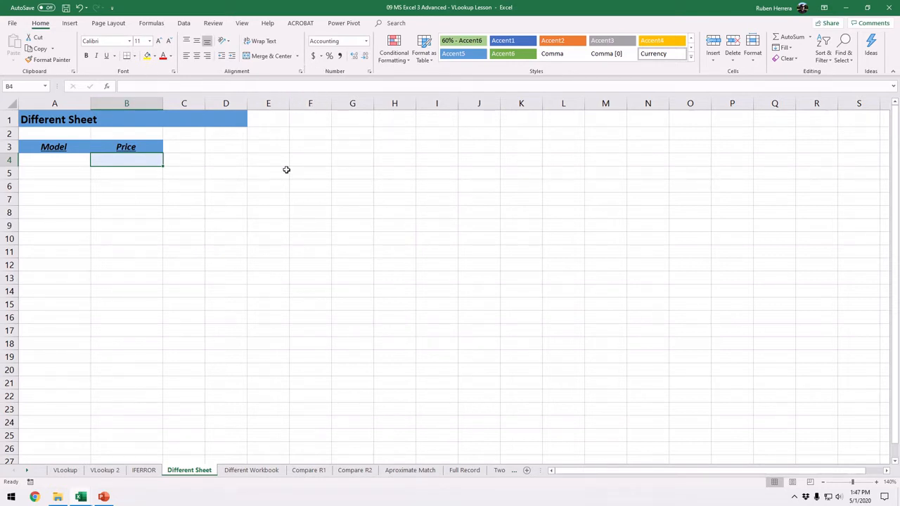
# - Start a VLOOKUP formula in B4 with the model cell A4 as its lookup value
pyautogui.write('=v')
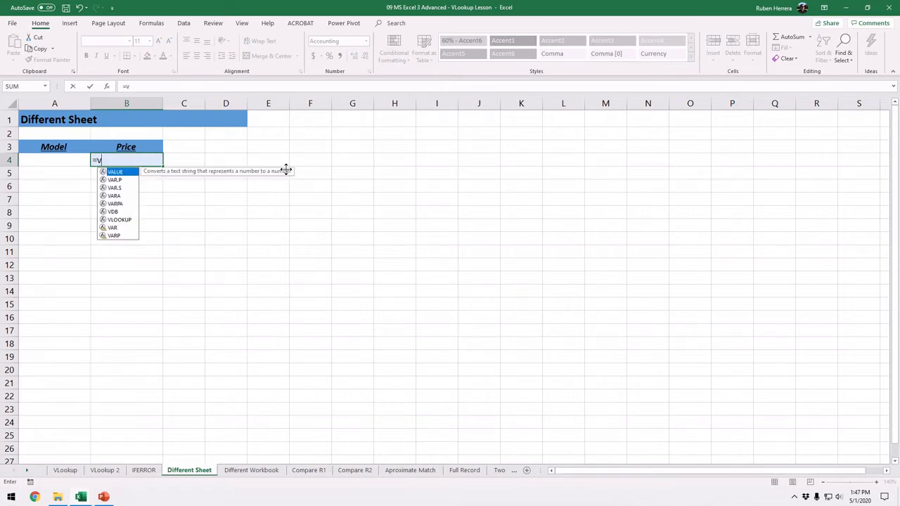
pyautogui.press('Down')
pyautogui.press('Down')
pyautogui.press('Down')
pyautogui.press('Down')
pyautogui.press('Tab')
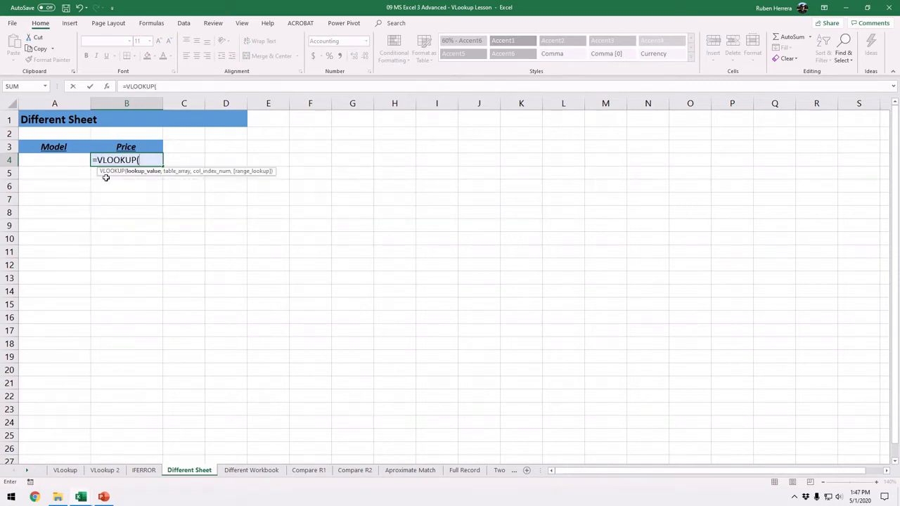
pyautogui.click(46, 161)
pyautogui.write(',')
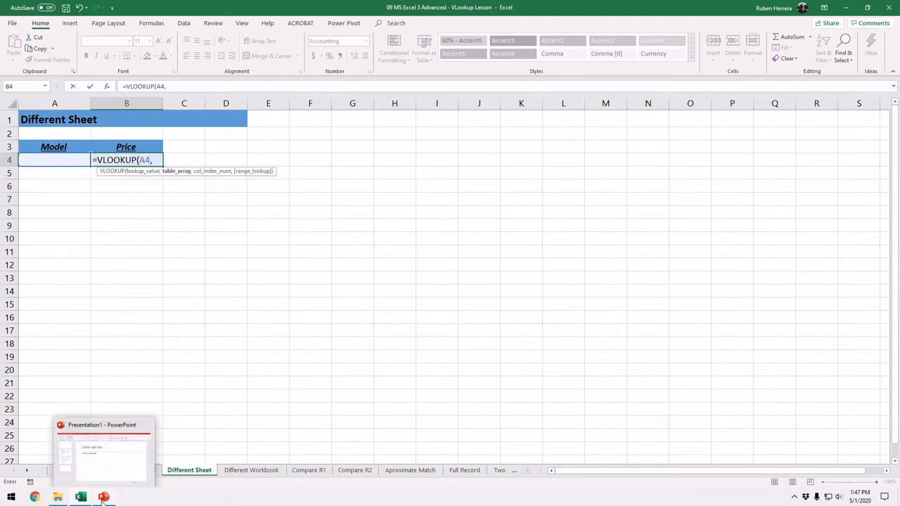
# - Set the VLOOKUP table array to columns A through D of the Workbook 2 sheet in Workbook 2.xlsx
pyautogui.moveTo(82, 497)
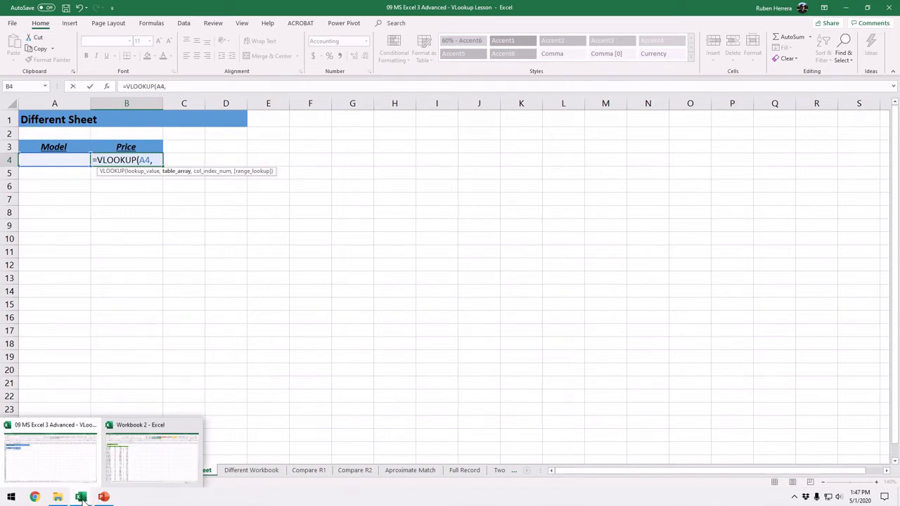
pyautogui.click(146, 461)
pyautogui.moveTo(28, 100); pyautogui.dragTo(192, 127)
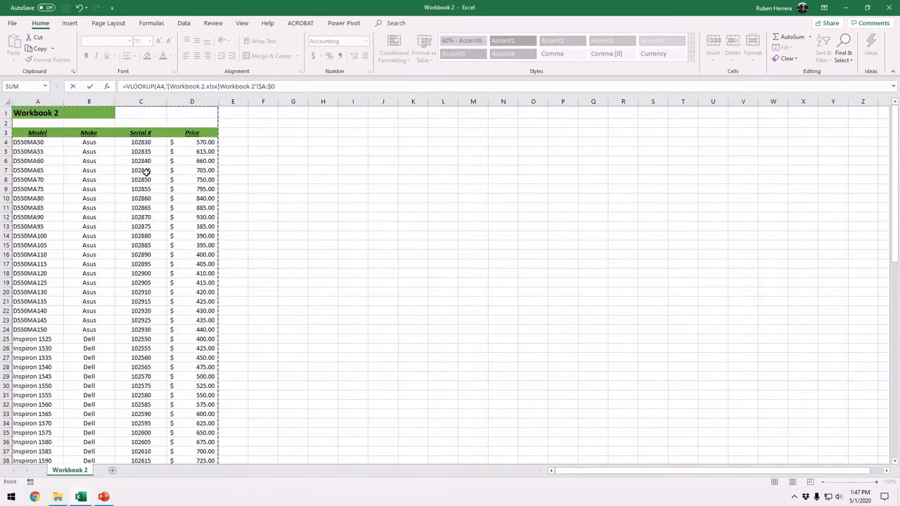
pyautogui.click(284, 86)
pyautogui.click(287, 86)
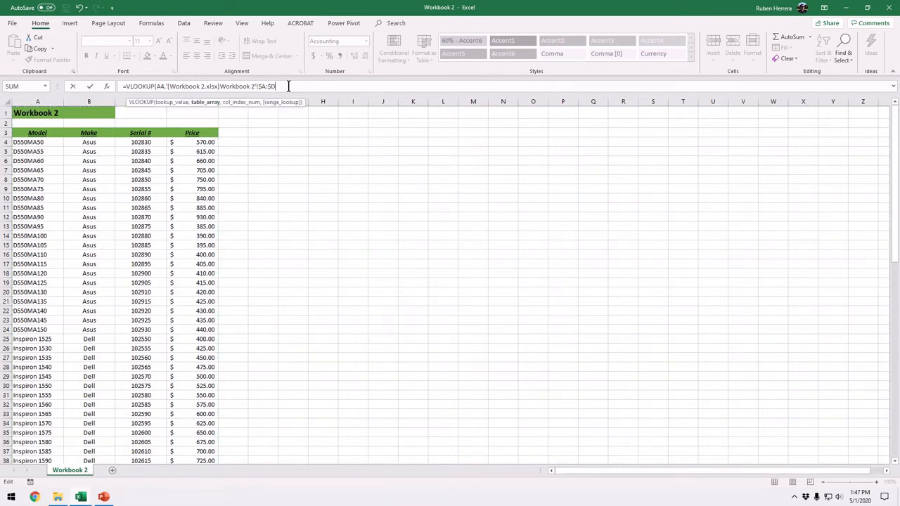
# - Complete the VLOOKUP with column index 4 and FALSE for an exact match, and enter the formula
pyautogui.write(',')
pyautogui.write('4,')
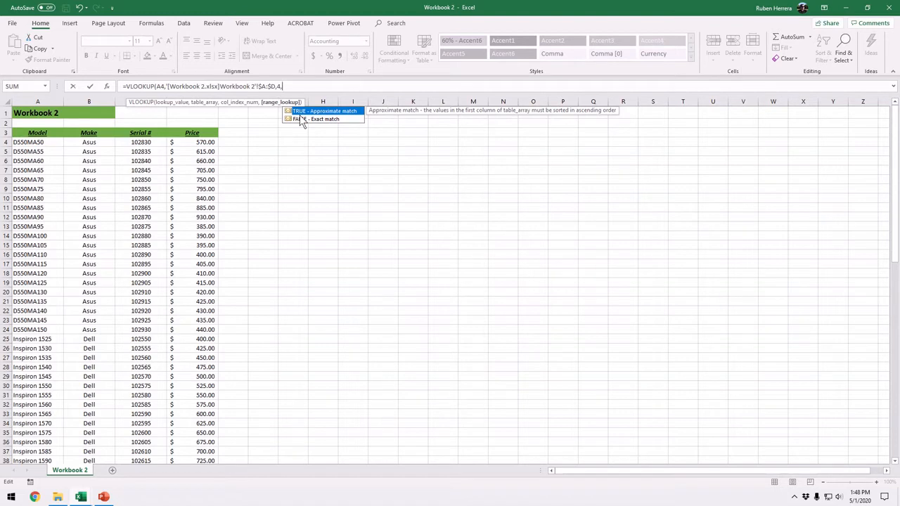
pyautogui.doubleClick(301, 120)
pyautogui.write(')')
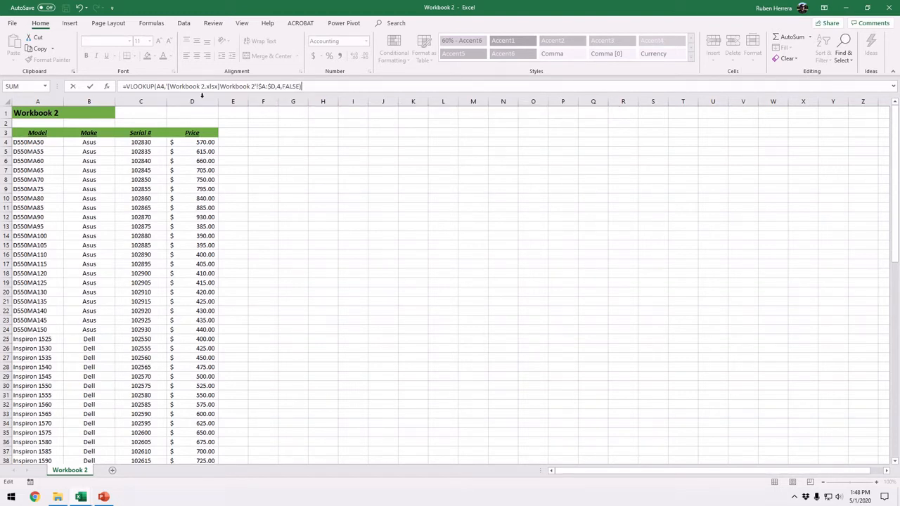
pyautogui.moveTo(421, 6)
pyautogui.press('Return')
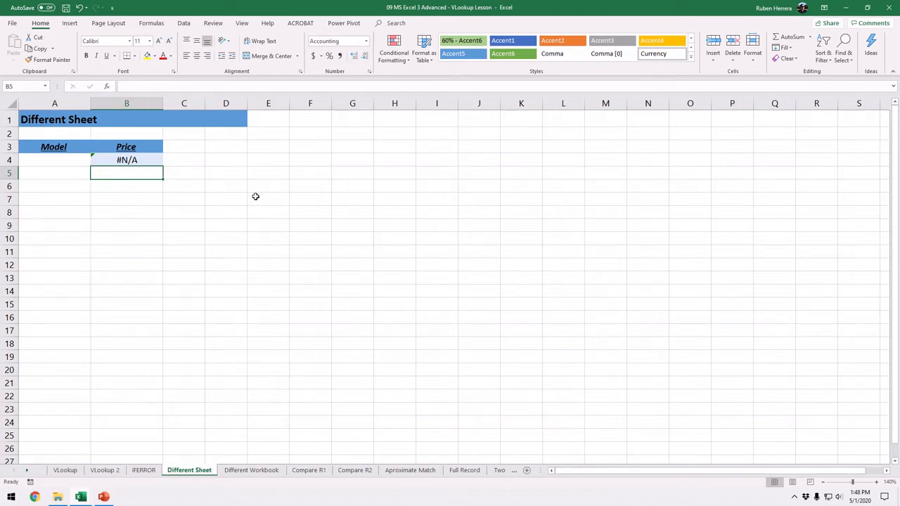
# - Review the VLOOKUP formula in B4 and its reference to Workbook 2 without changing it
pyautogui.click(154, 159)
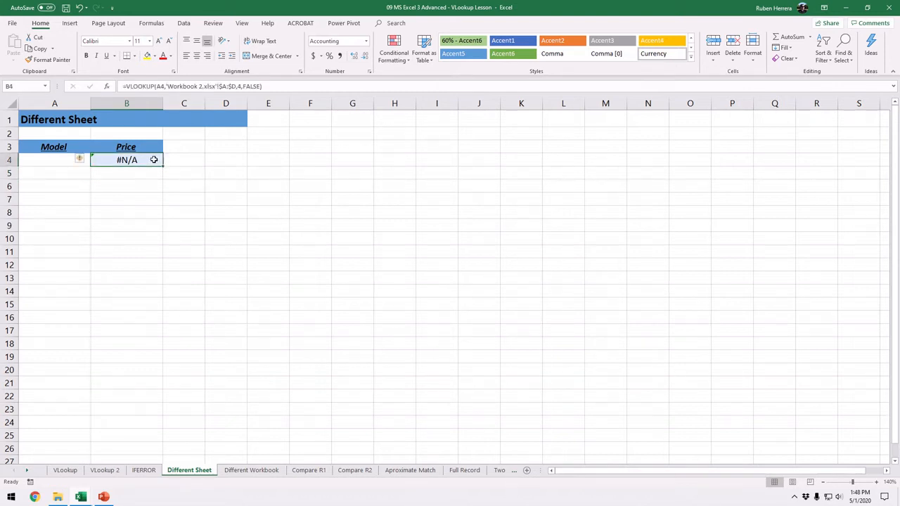
pyautogui.doubleClick(154, 160)
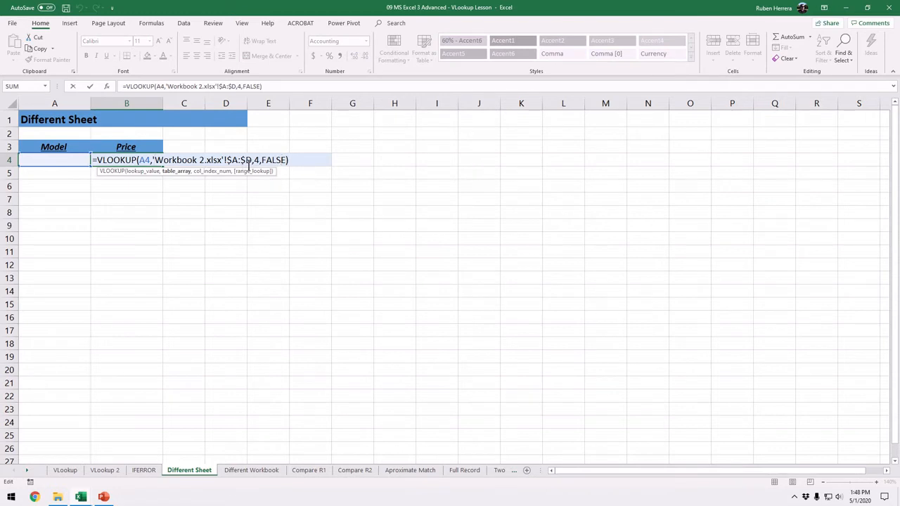
pyautogui.press('Escape')
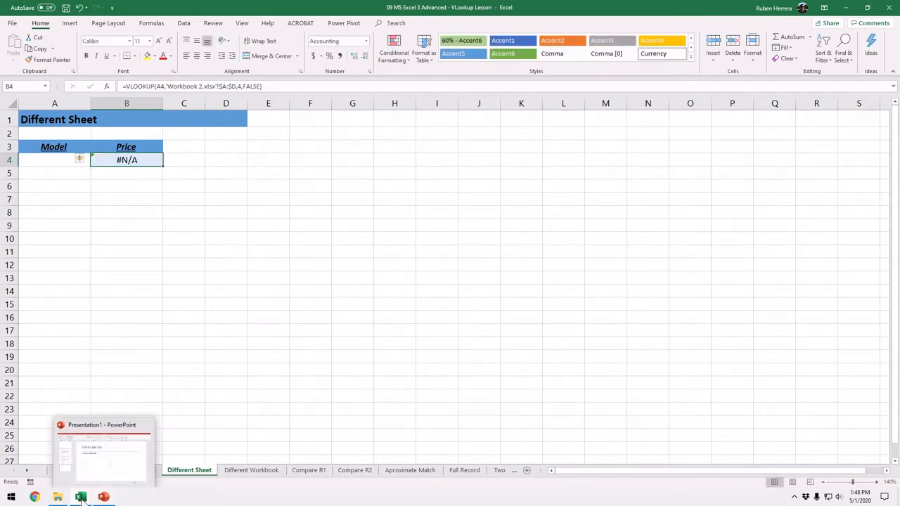
pyautogui.moveTo(81, 499)
pyautogui.moveTo(118, 469)
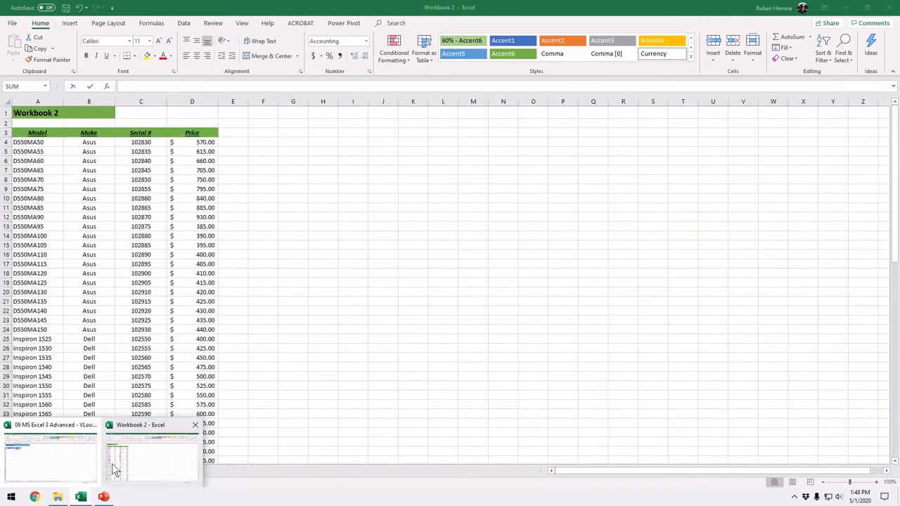
# - Copy the model D550MA50 from A4 of Workbook 2 into the model cell A4 on Different Sheet
pyautogui.click(115, 470)
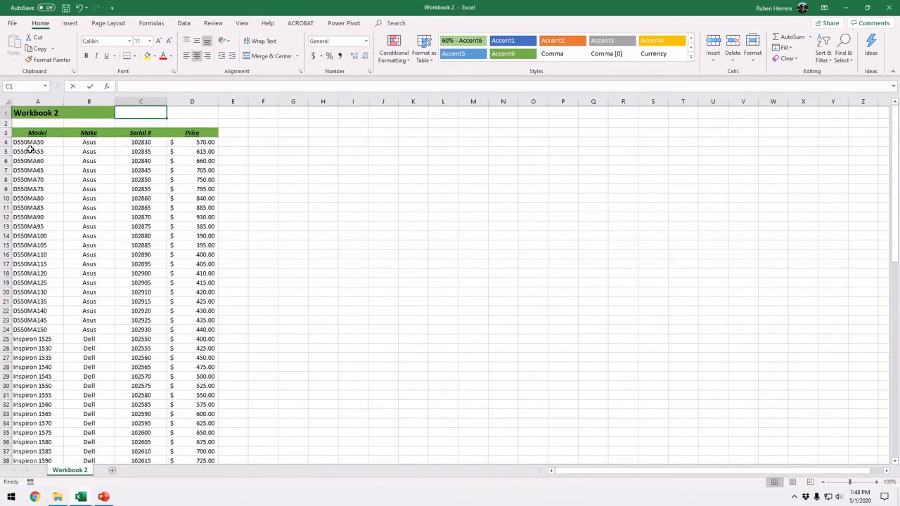
pyautogui.click(29, 143)
pyautogui.click(37, 49)
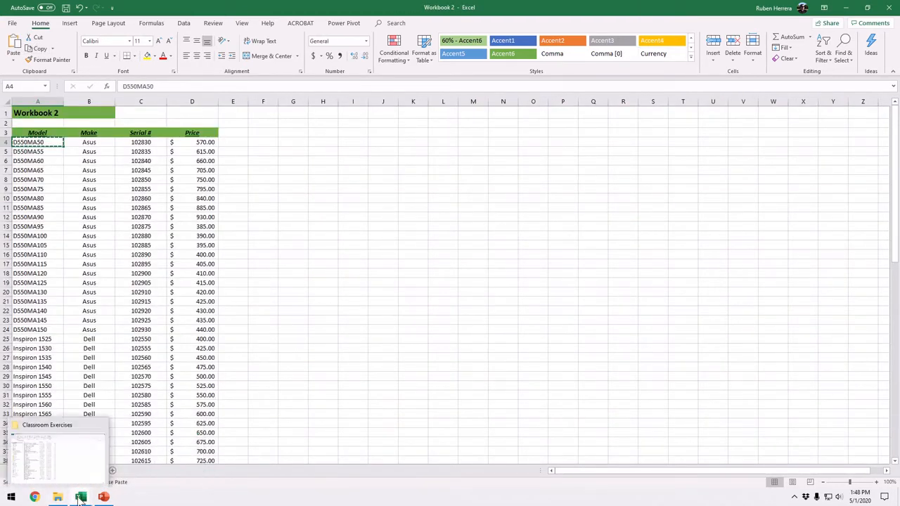
pyautogui.moveTo(62, 462)
pyautogui.click(58, 471)
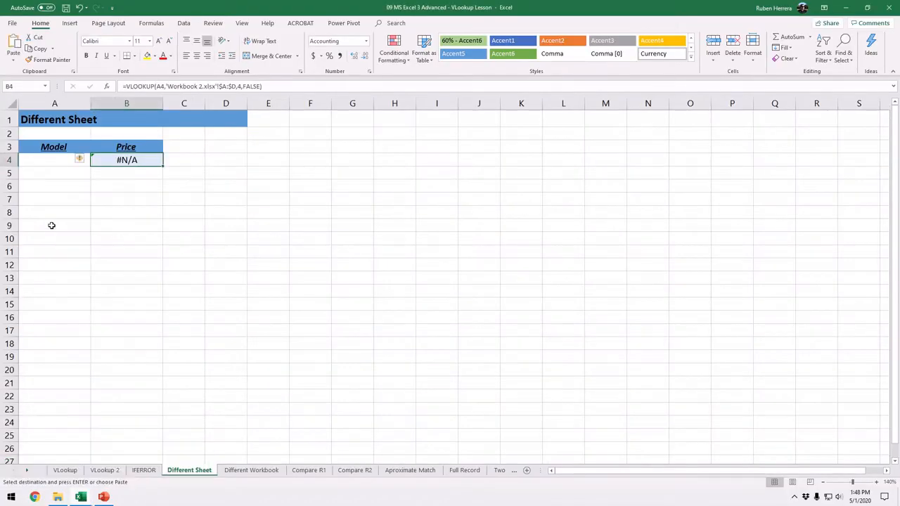
pyautogui.click(60, 159)
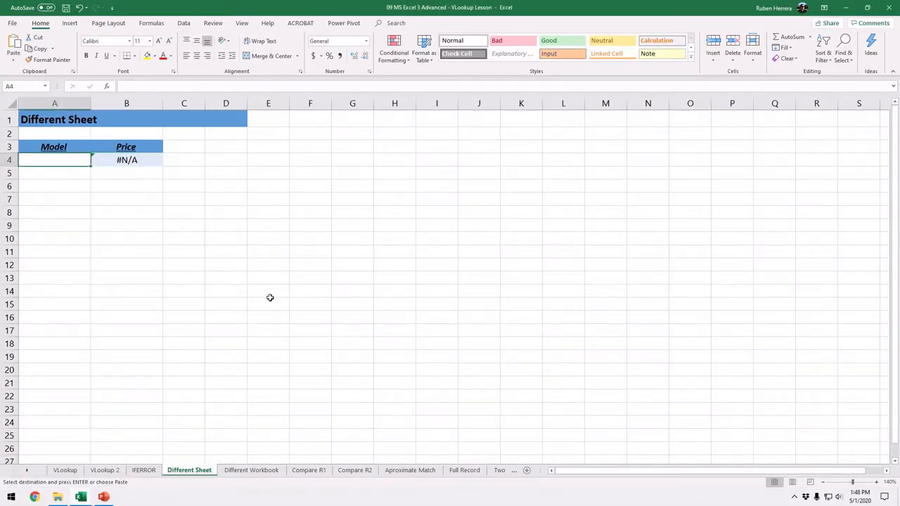
pyautogui.hotkey('ctrl', 'v')
pyautogui.press('Escape')
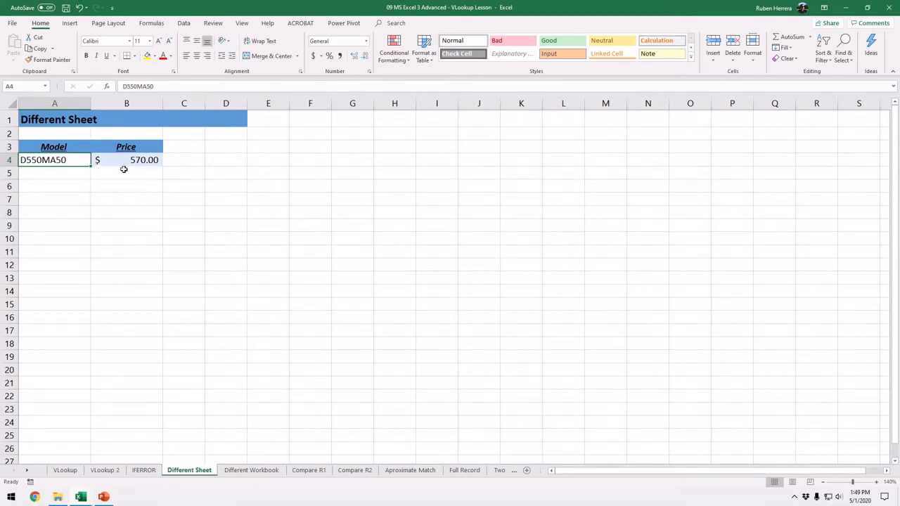
pyautogui.click(182, 369)
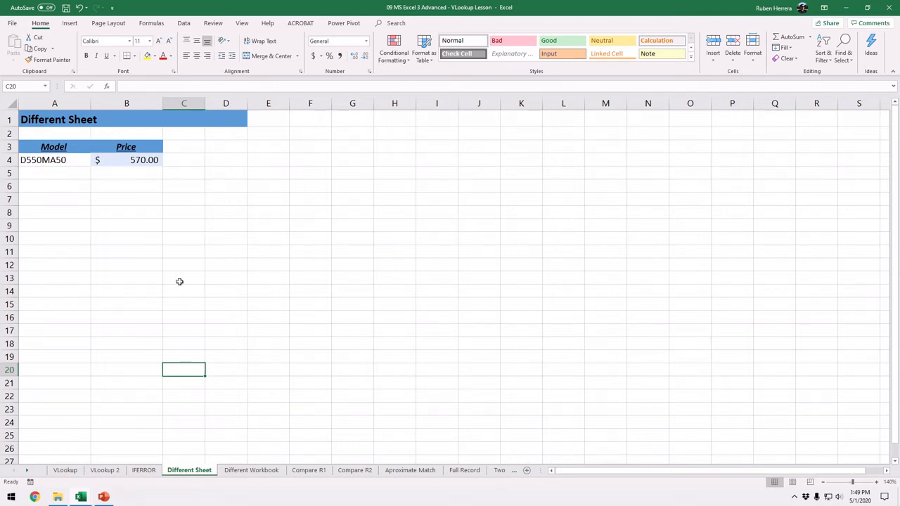
# - Examine the Compare R1 and Compare R2 sheets and how their report tables and match columns are laid out
pyautogui.click(251, 471)
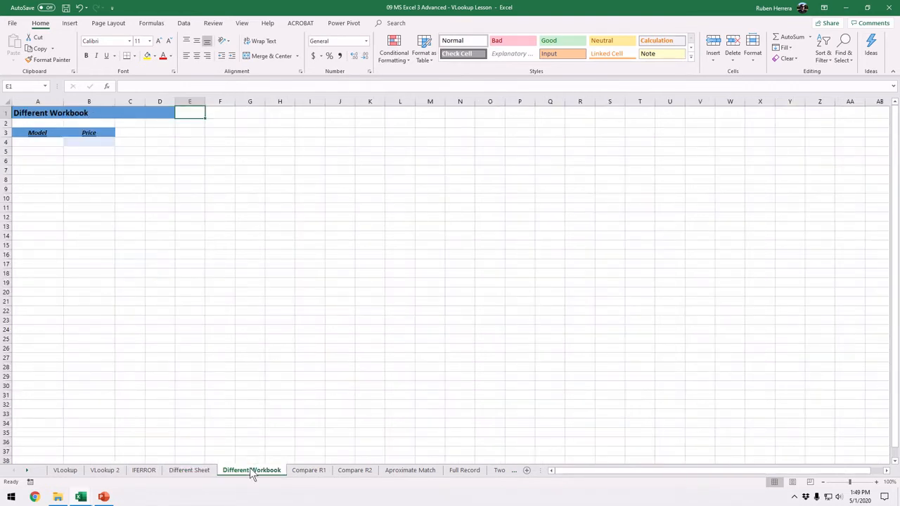
pyautogui.click(309, 471)
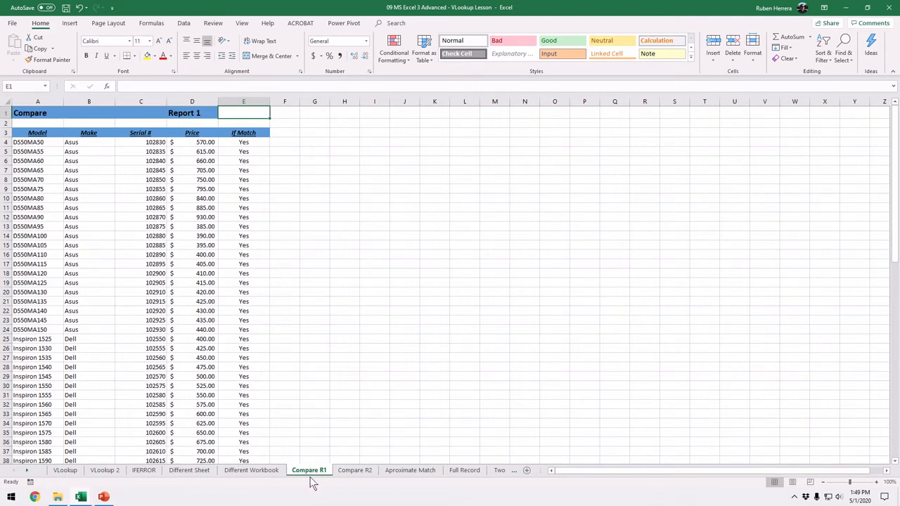
pyautogui.click(355, 471)
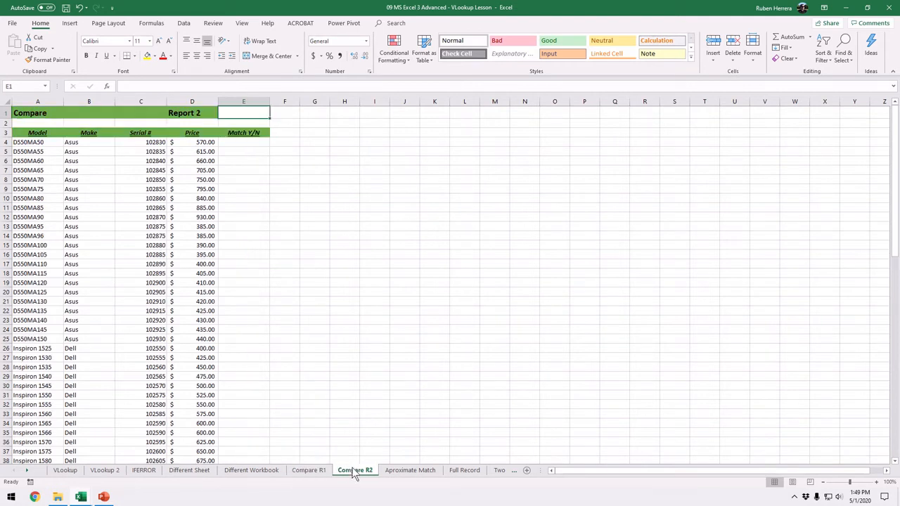
pyautogui.click(309, 472)
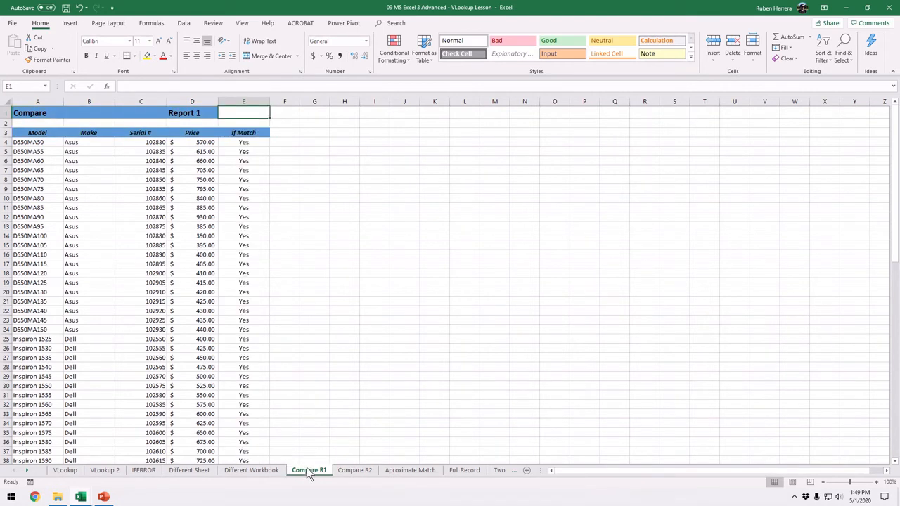
pyautogui.click(356, 472)
pyautogui.click(309, 471)
pyautogui.click(200, 470)
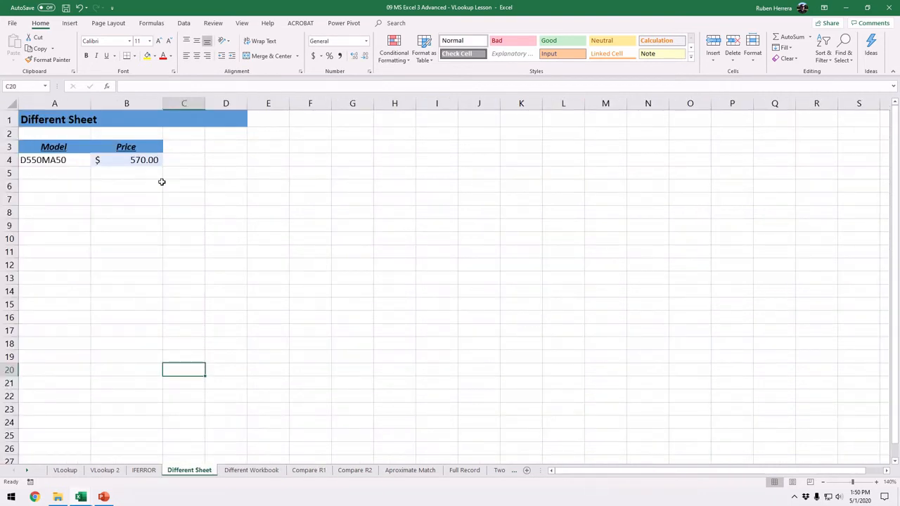
pyautogui.click(307, 470)
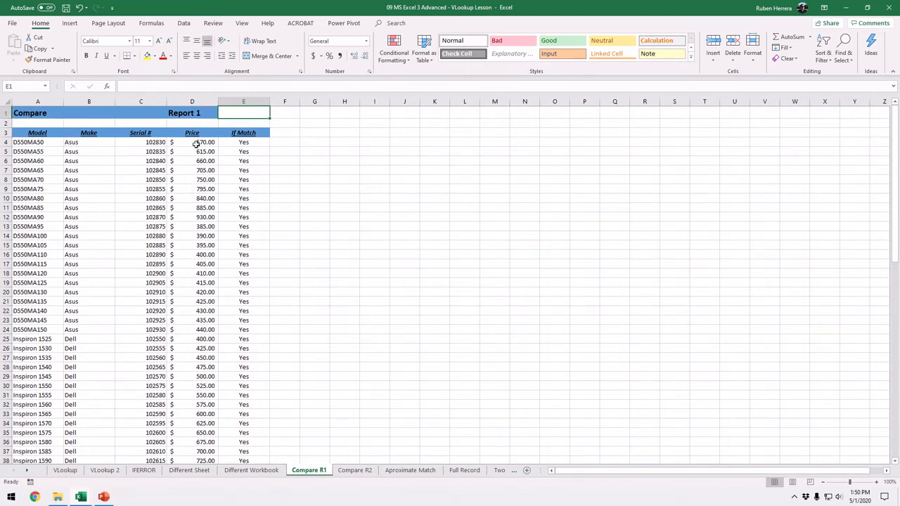
# - Fill the Yes in E4 down the If Match column of Compare R1
pyautogui.moveTo(195, 143); pyautogui.dragTo(192, 254)
pyautogui.click(251, 142)
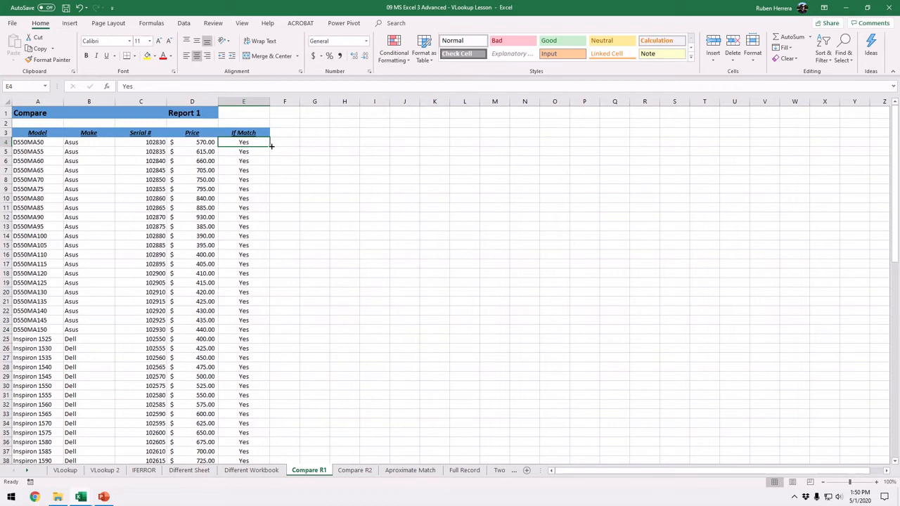
pyautogui.moveTo(272, 145); pyautogui.dragTo(272, 146)
pyautogui.doubleClick(271, 146)
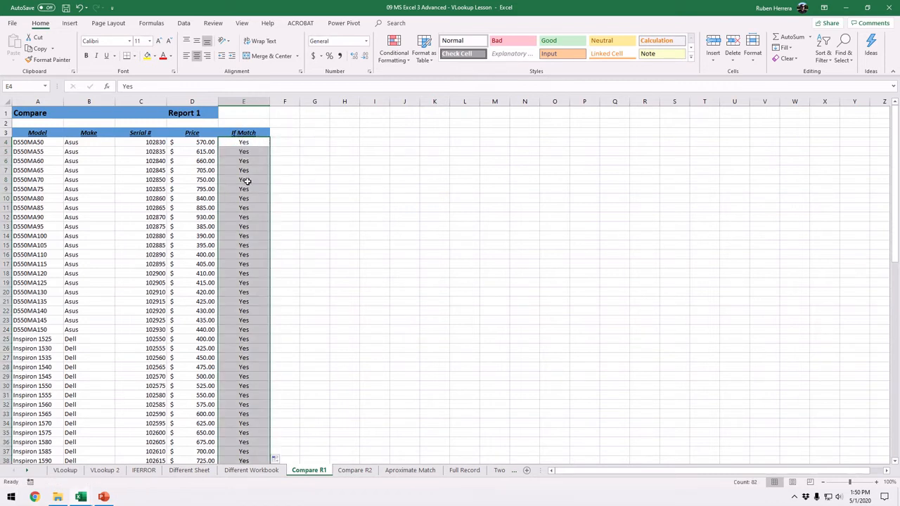
pyautogui.click(248, 181)
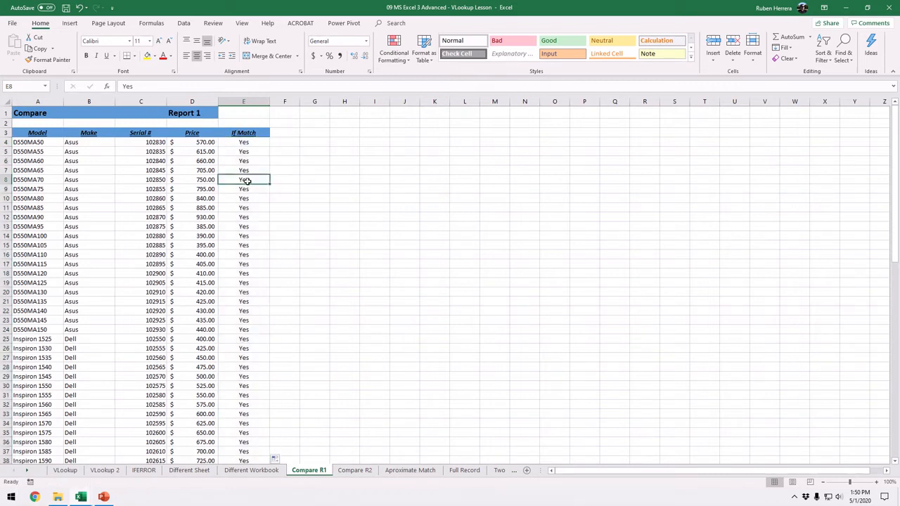
# - Examine Report 1 against Report 2, looking at the If Match and Match Y/N columns on both sheets
pyautogui.click(354, 471)
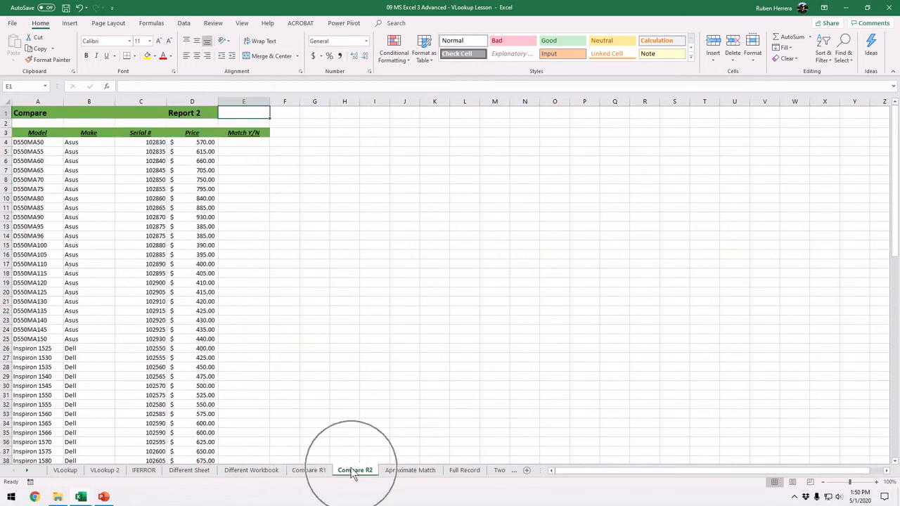
pyautogui.click(308, 470)
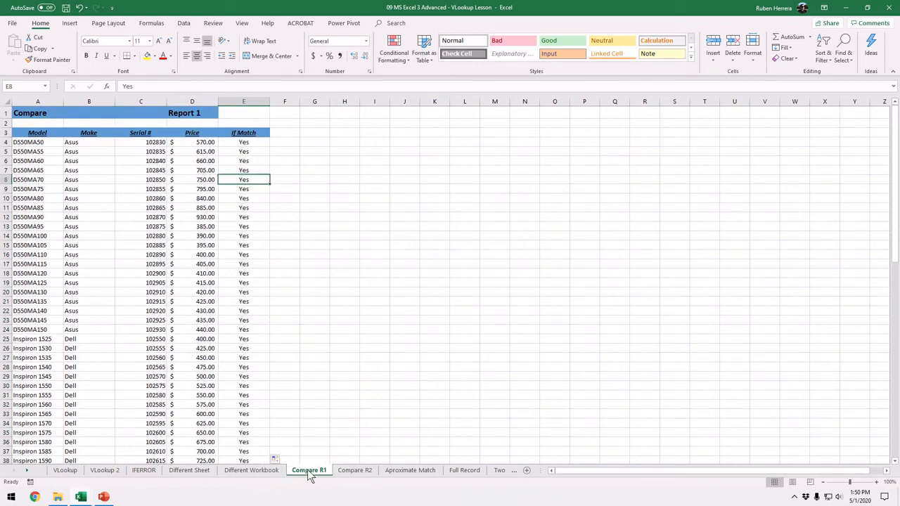
pyautogui.click(354, 470)
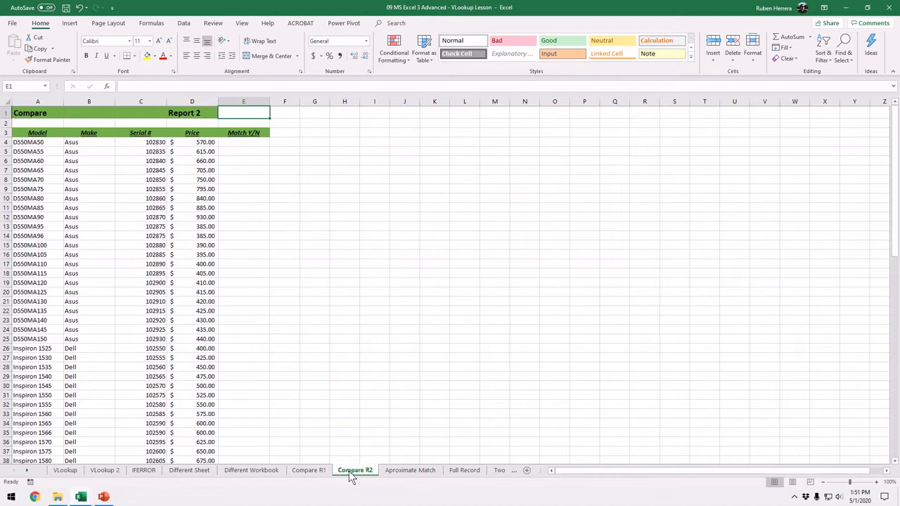
pyautogui.click(301, 470)
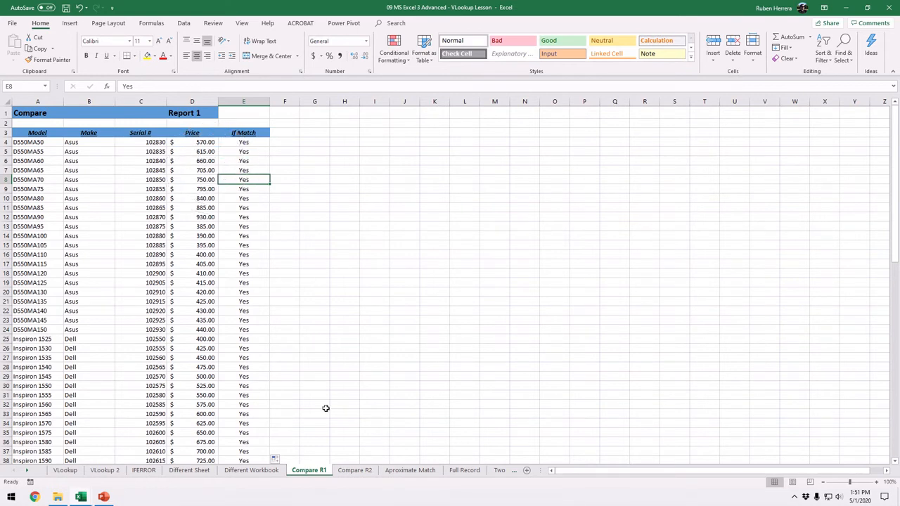
pyautogui.click(356, 471)
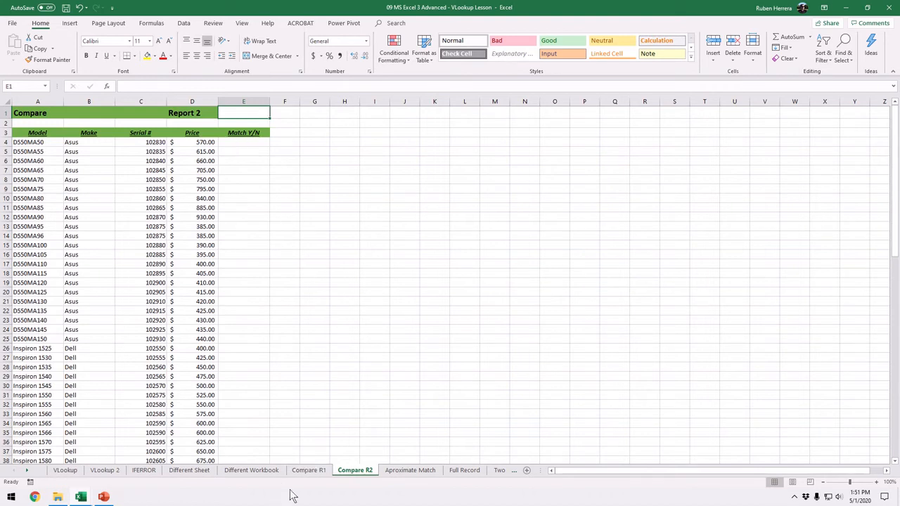
pyautogui.click(306, 470)
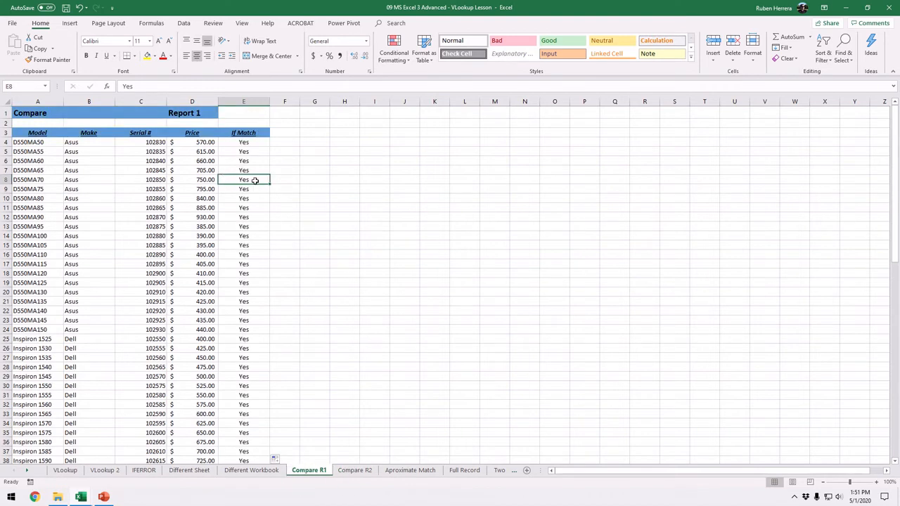
pyautogui.click(239, 111)
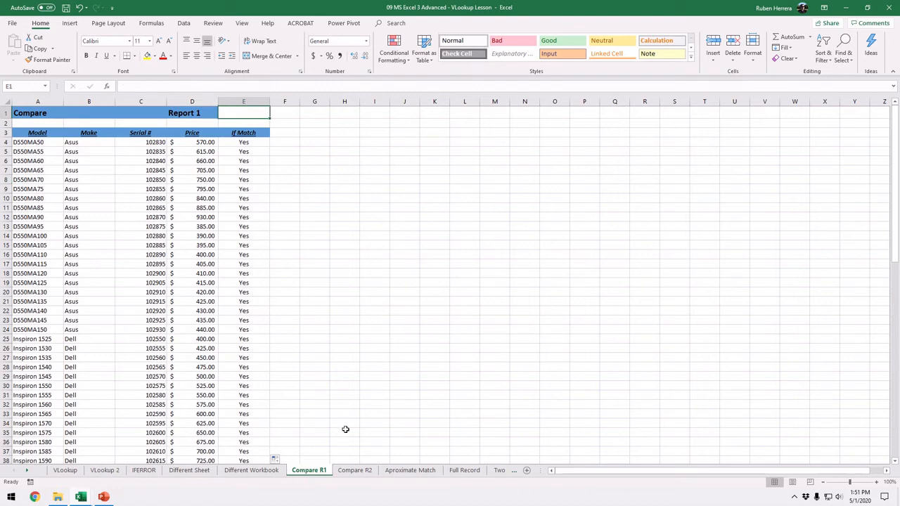
# - Start a VLOOKUP formula in E4 of Compare R2 with the model cell A4 as its lookup value
pyautogui.click(355, 470)
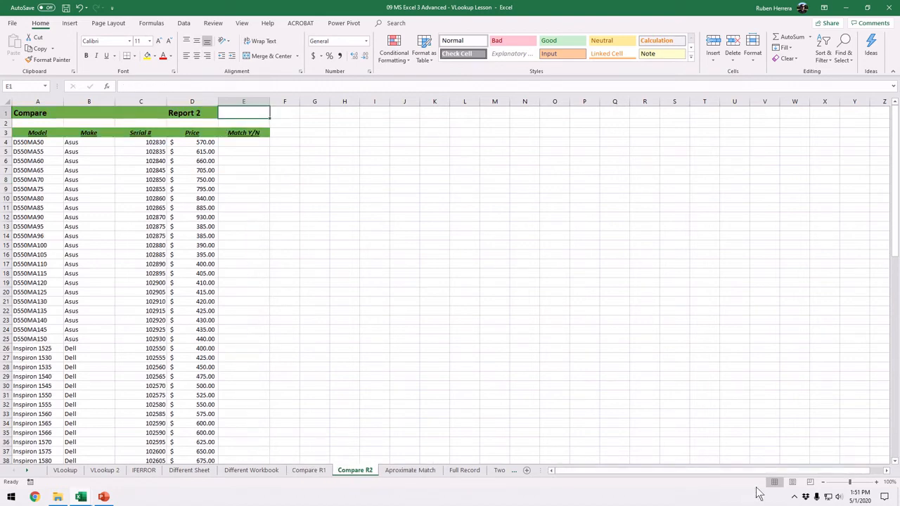
pyautogui.click(876, 483)
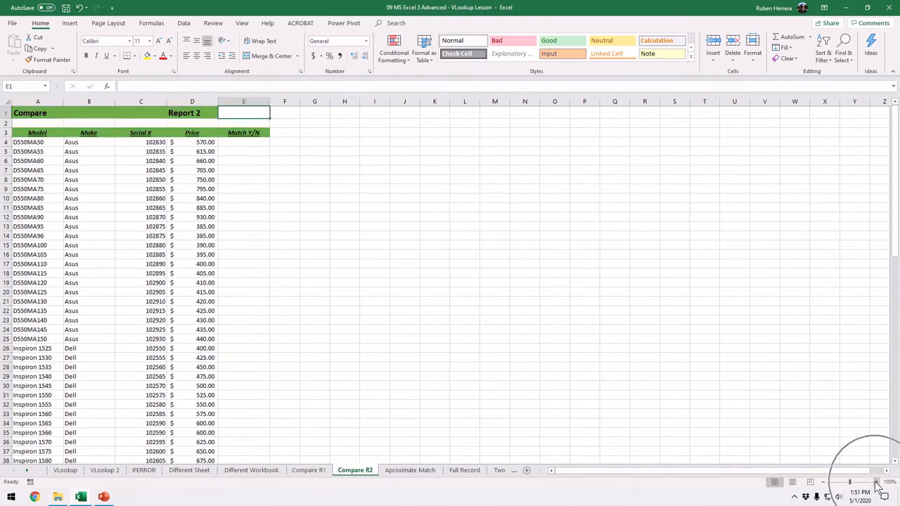
pyautogui.click(876, 482)
pyautogui.click(876, 482)
pyautogui.click(876, 482)
pyautogui.click(876, 483)
pyautogui.click(876, 482)
pyautogui.click(877, 482)
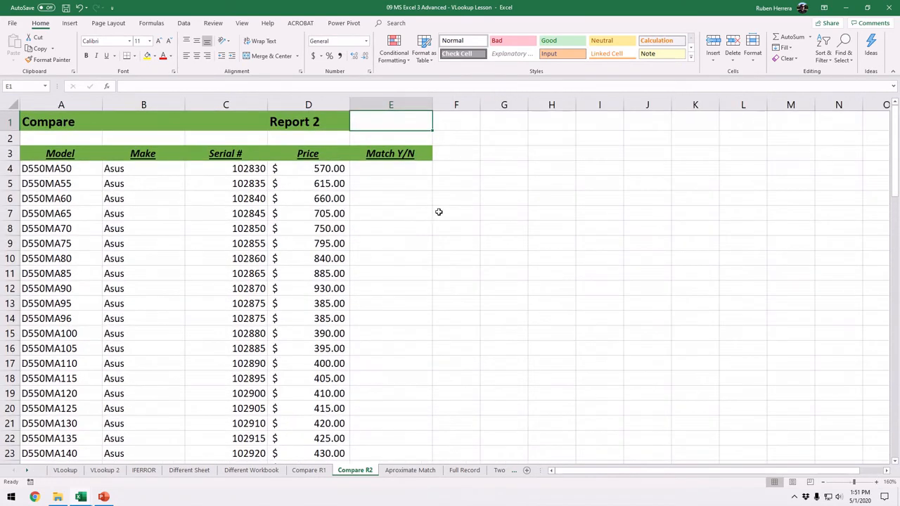
pyautogui.click(392, 168)
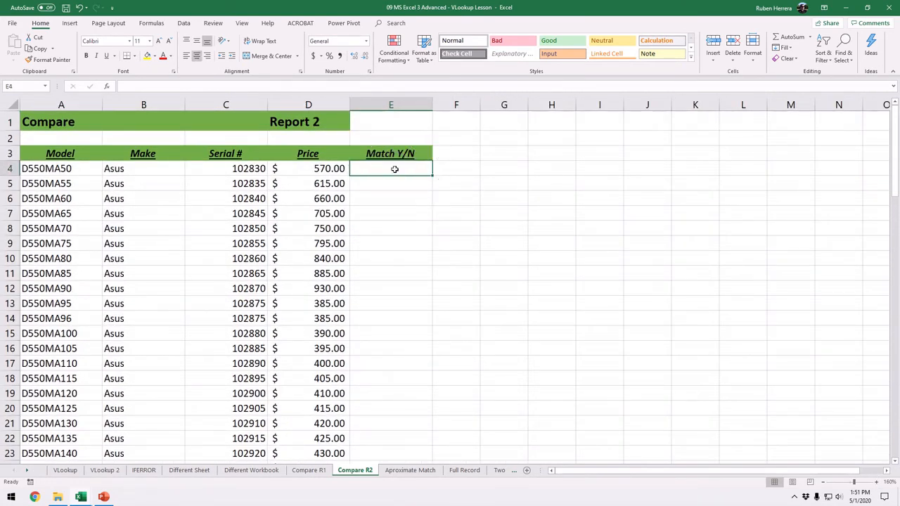
pyautogui.click(395, 170)
pyautogui.write('=')
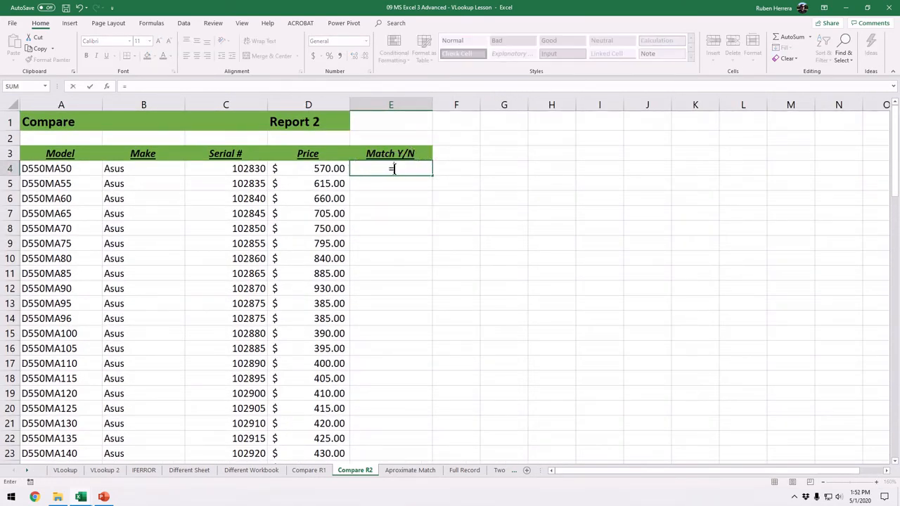
pyautogui.write('v')
pyautogui.press('Down')
pyautogui.press('Down')
pyautogui.press('Down')
pyautogui.press('Down')
pyautogui.press('Down')
pyautogui.press('Down')
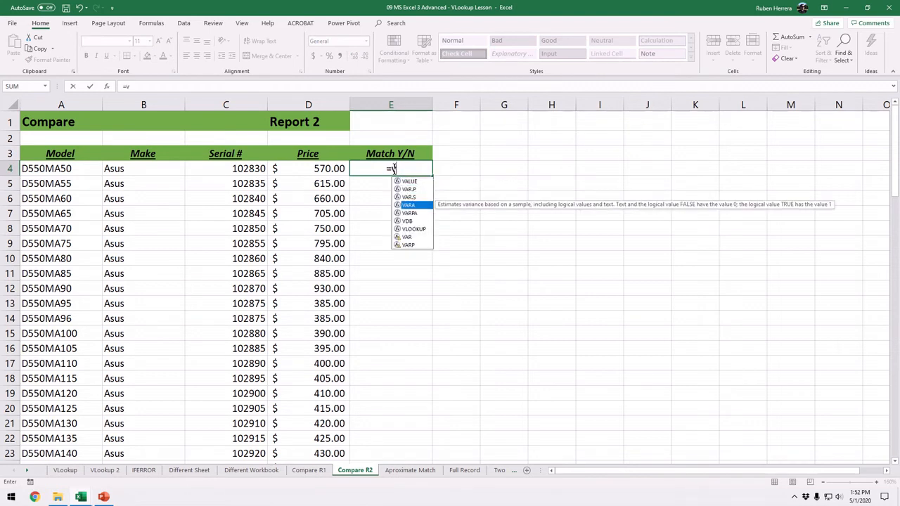
pyautogui.press('Tab')
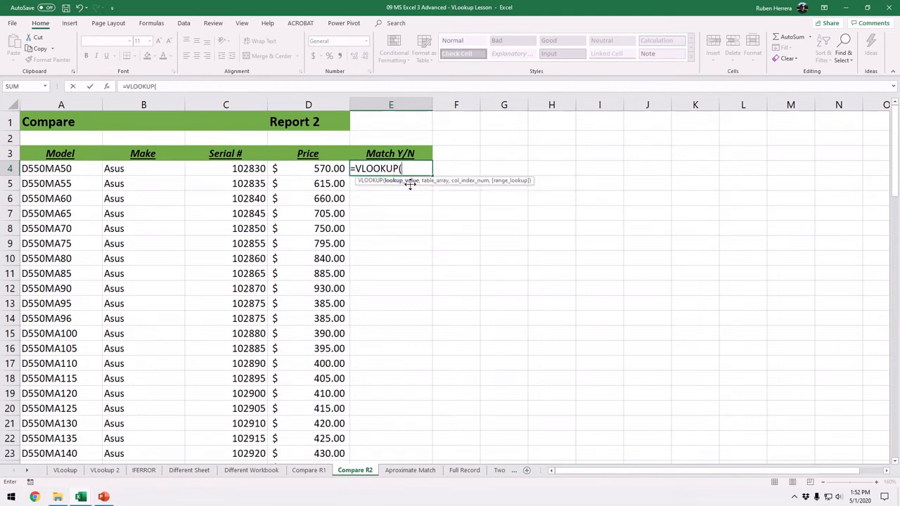
pyautogui.click(59, 170)
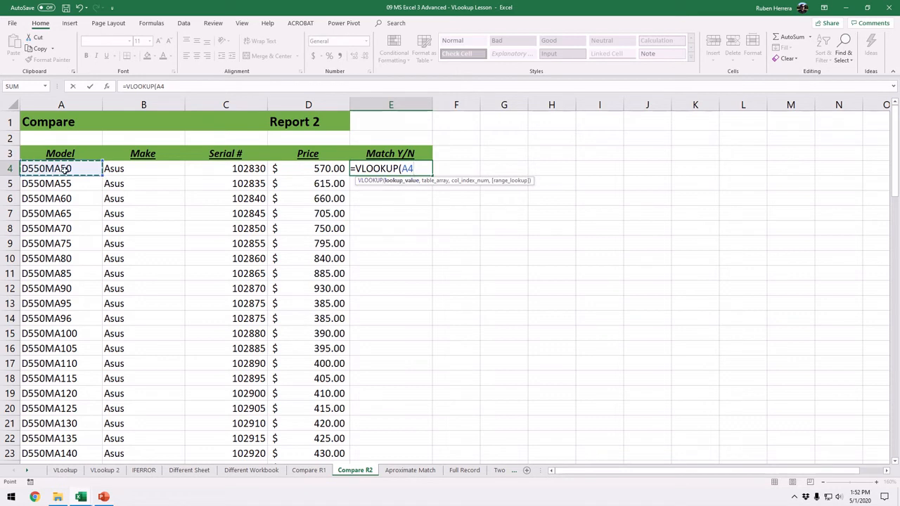
pyautogui.write(',')
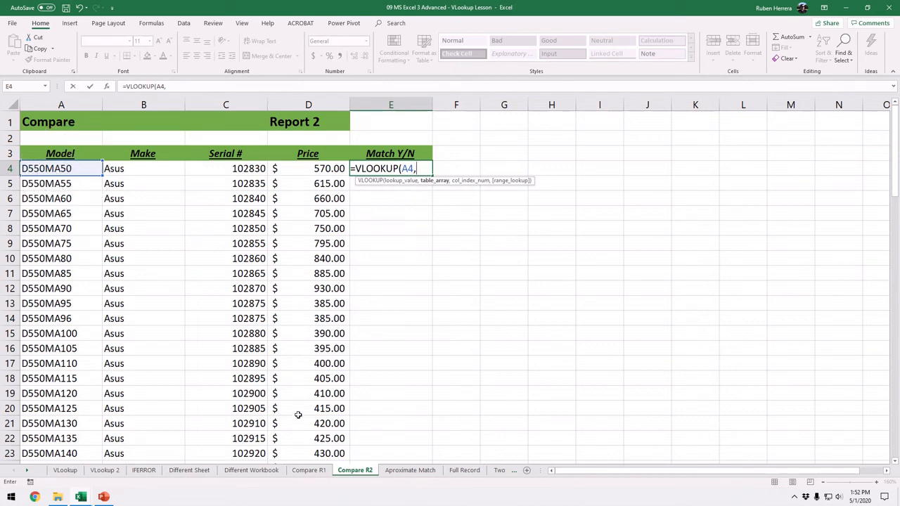
# - Set the VLOOKUP's table array to columns A:E of the Compare R1 sheet
pyautogui.click(309, 470)
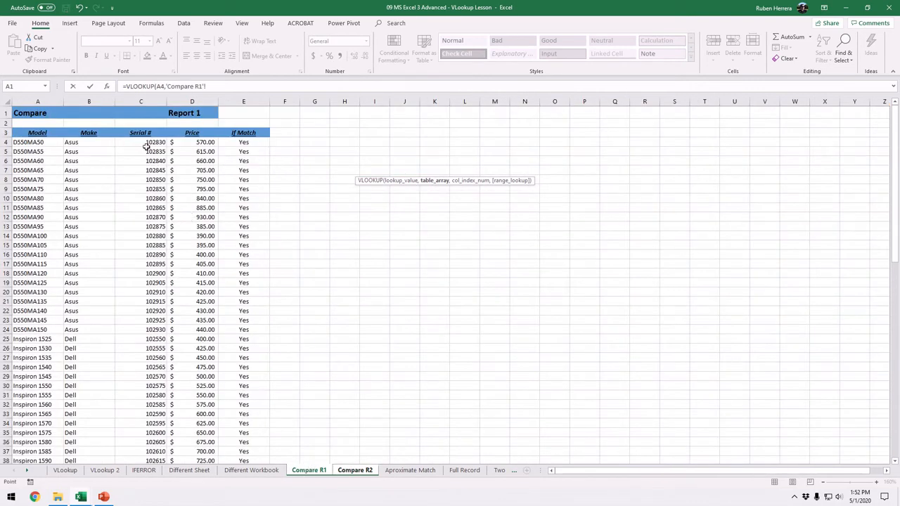
pyautogui.moveTo(37, 102); pyautogui.dragTo(237, 102)
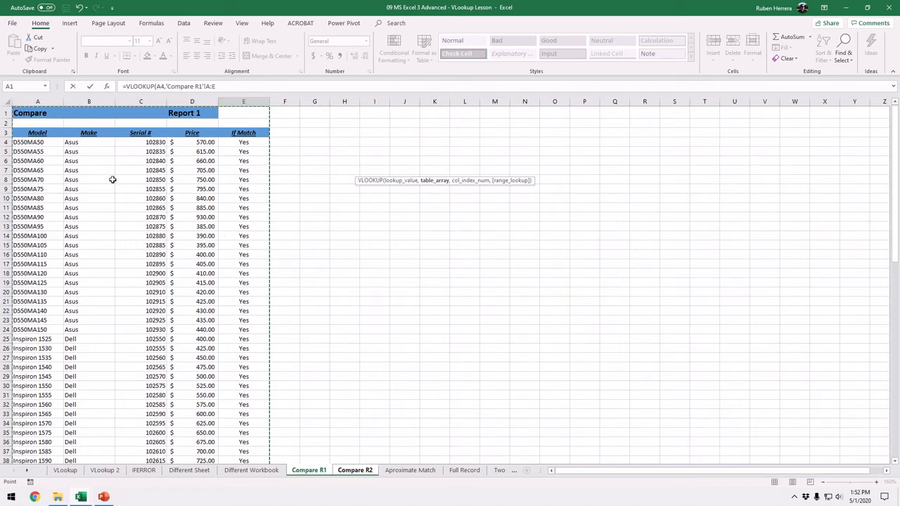
pyautogui.click(233, 85)
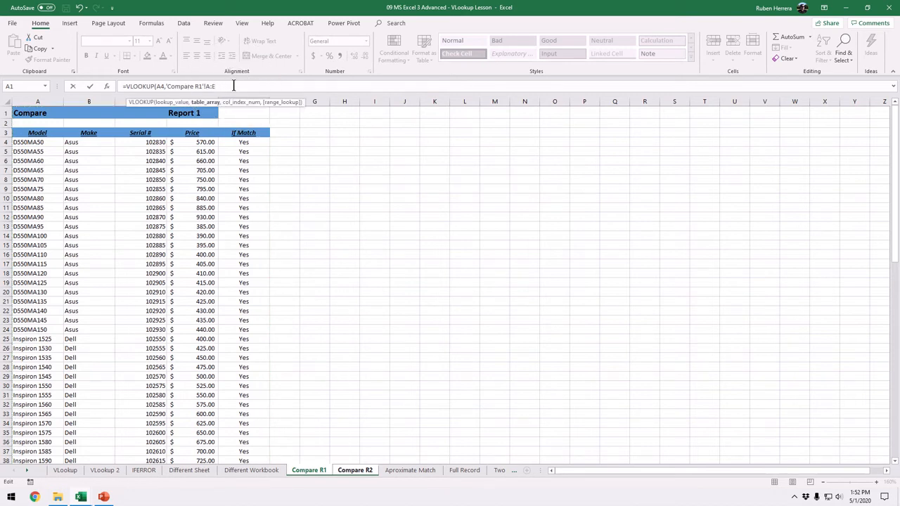
# - Complete the VLOOKUP with column index 5 and FALSE for an exact match, and enter it in E4
pyautogui.write(',5')
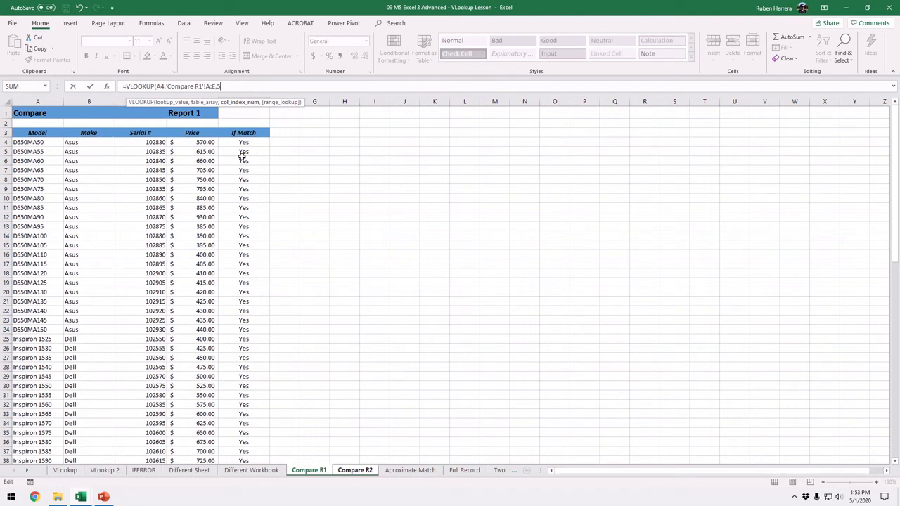
pyautogui.write(',')
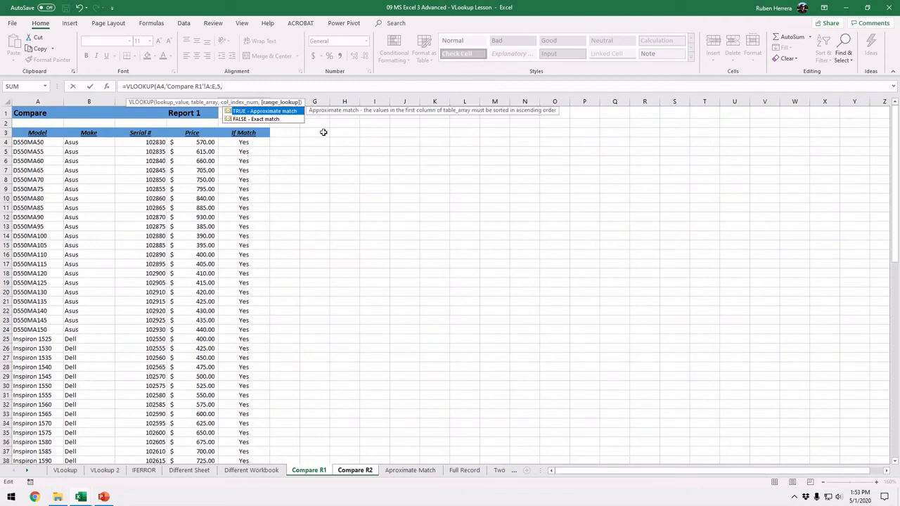
pyautogui.press('Down')
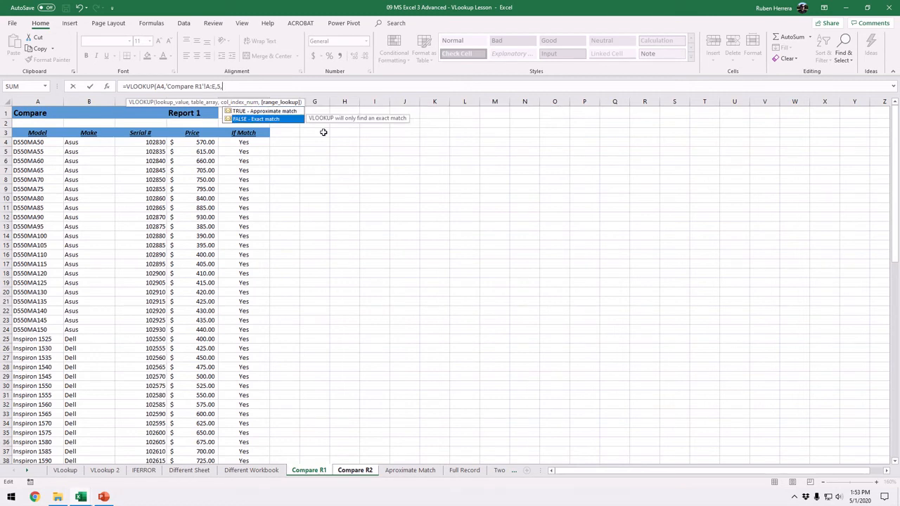
pyautogui.press('Tab')
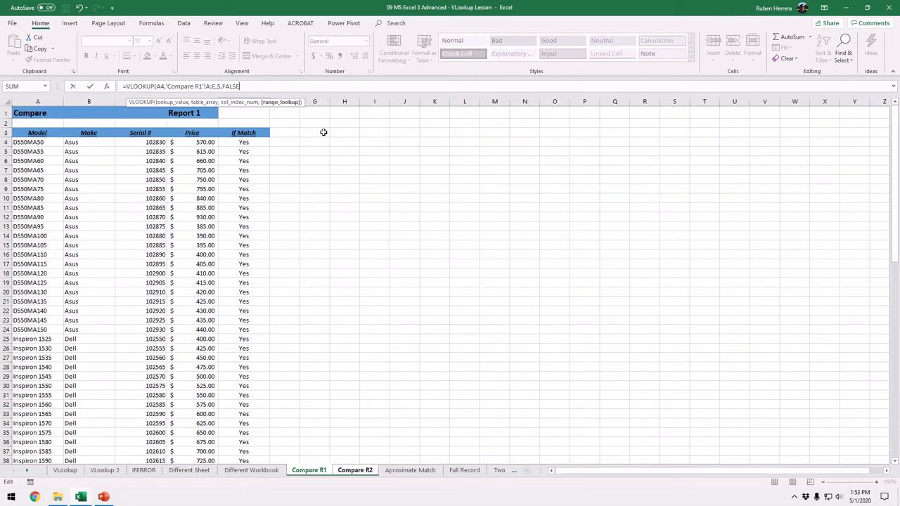
pyautogui.write(')')
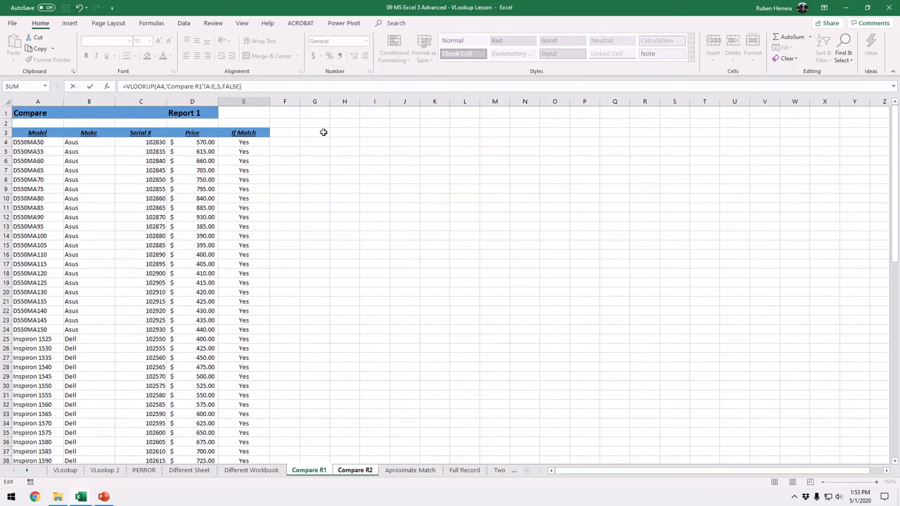
pyautogui.press('Return')
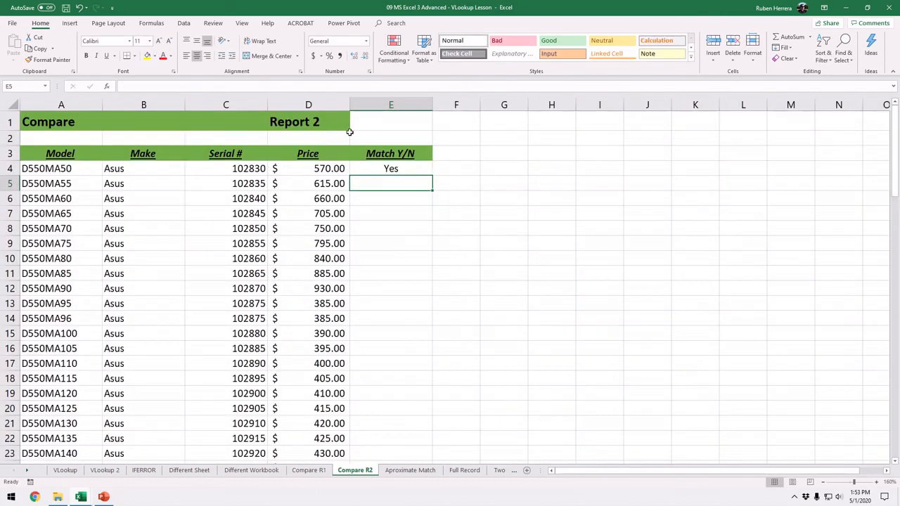
# - Review the E4 formula's arguments and check its lookup model against the Model column of Compare R1
pyautogui.doubleClick(380, 169)
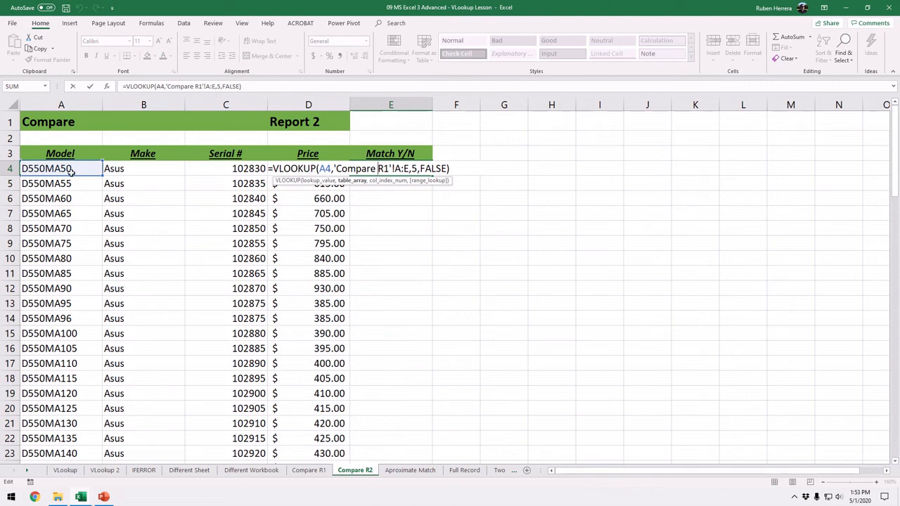
pyautogui.press('Escape')
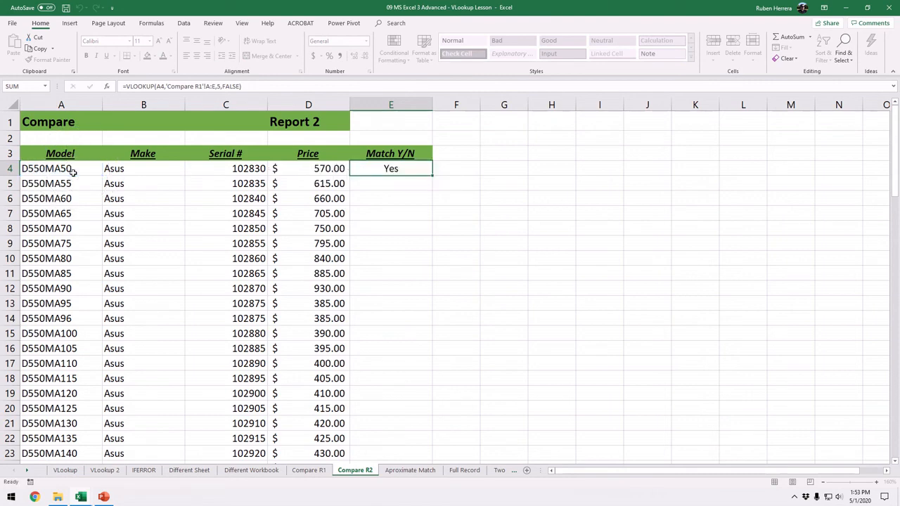
pyautogui.click(309, 470)
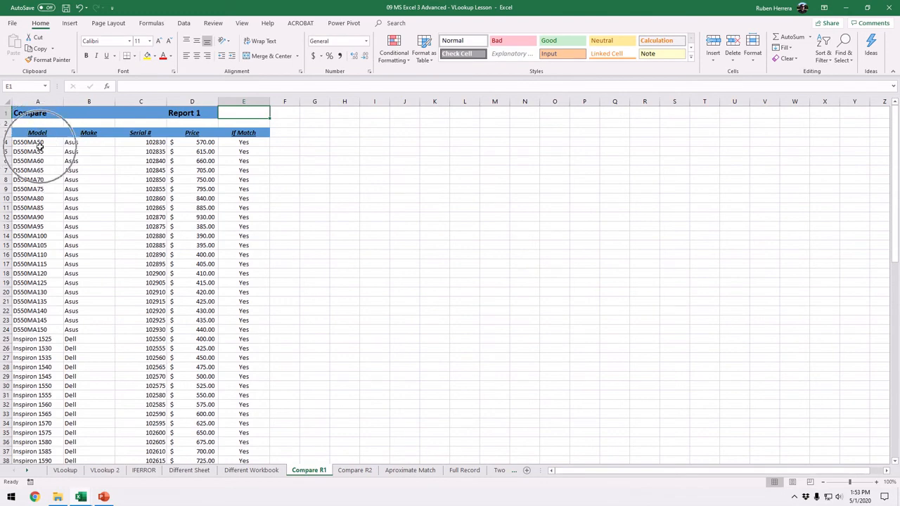
pyautogui.click(351, 473)
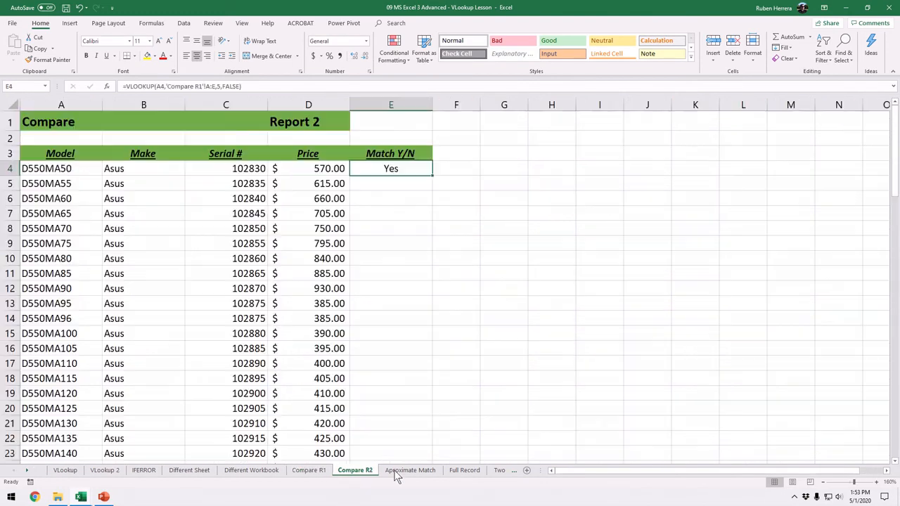
# - Fill the VLOOKUP formula in E4 down the Match Y/N column of Compare R2
pyautogui.click(401, 178)
pyautogui.click(433, 175)
pyautogui.click(433, 174)
pyautogui.doubleClick(434, 175)
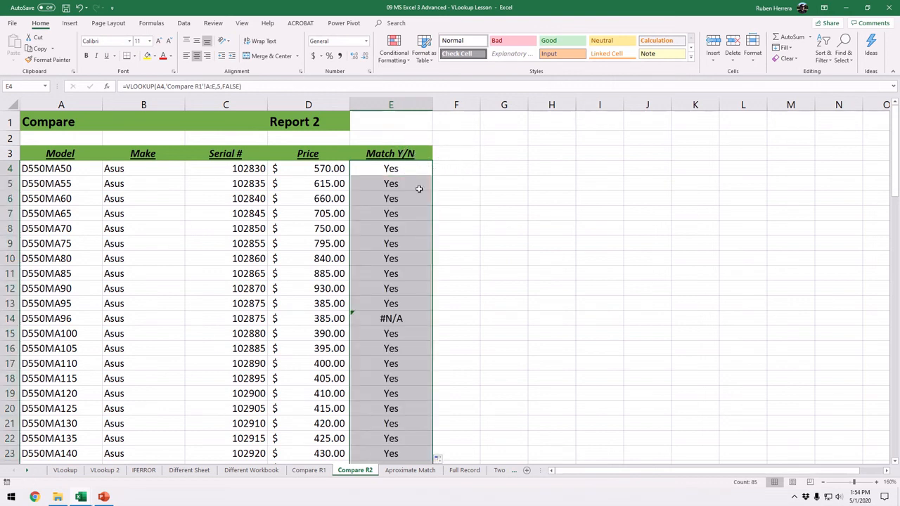
# - Examine the Match Y/N results in Compare R2, comparing the rows for models D550MA100 and D550MA96
pyautogui.click(417, 185)
pyautogui.moveTo(394, 170); pyautogui.dragTo(391, 291)
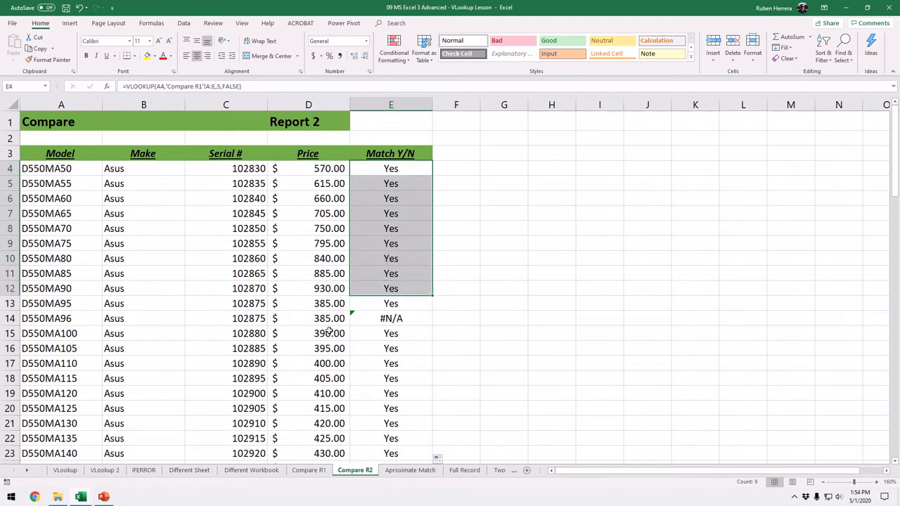
pyautogui.moveTo(50, 334); pyautogui.dragTo(391, 333)
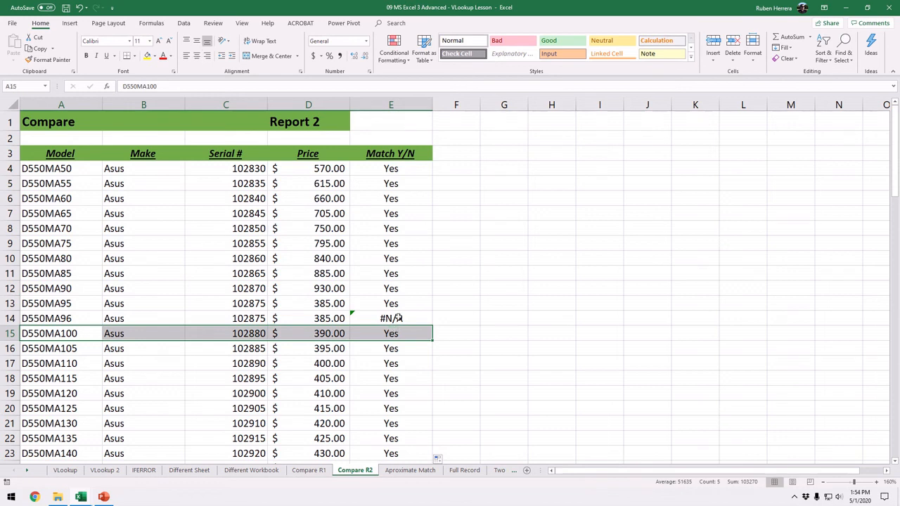
pyautogui.click(395, 318)
pyautogui.moveTo(70, 318); pyautogui.dragTo(378, 318)
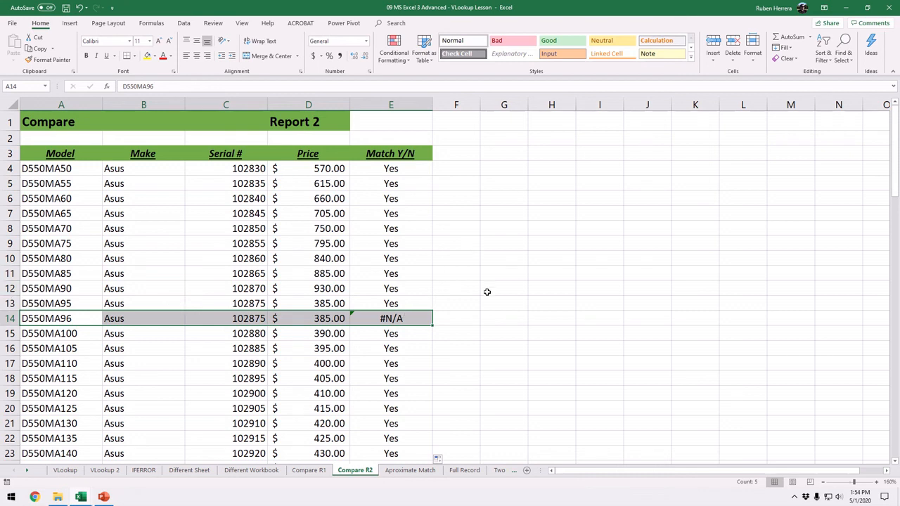
# - Open the VLOOKUP formula in E4 of Compare R2 for editing at its end
pyautogui.click(398, 169)
pyautogui.doubleClick(398, 169)
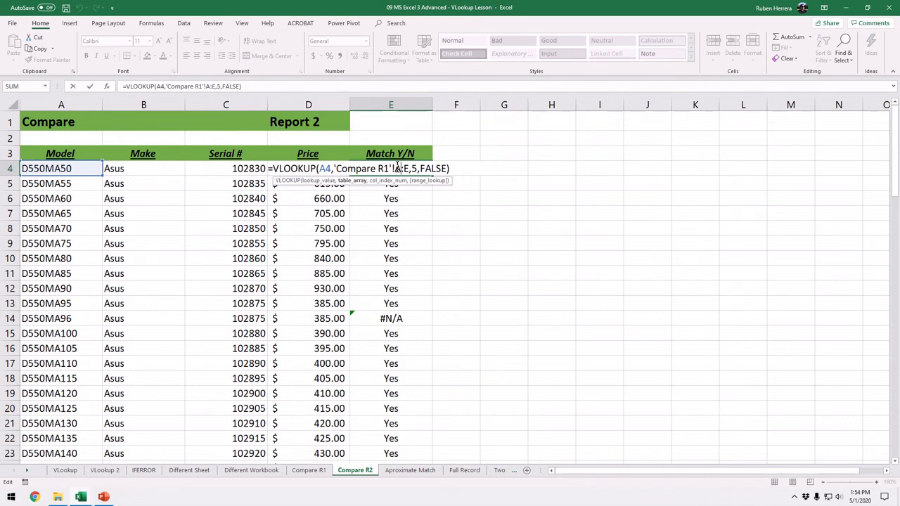
pyautogui.click(460, 169)
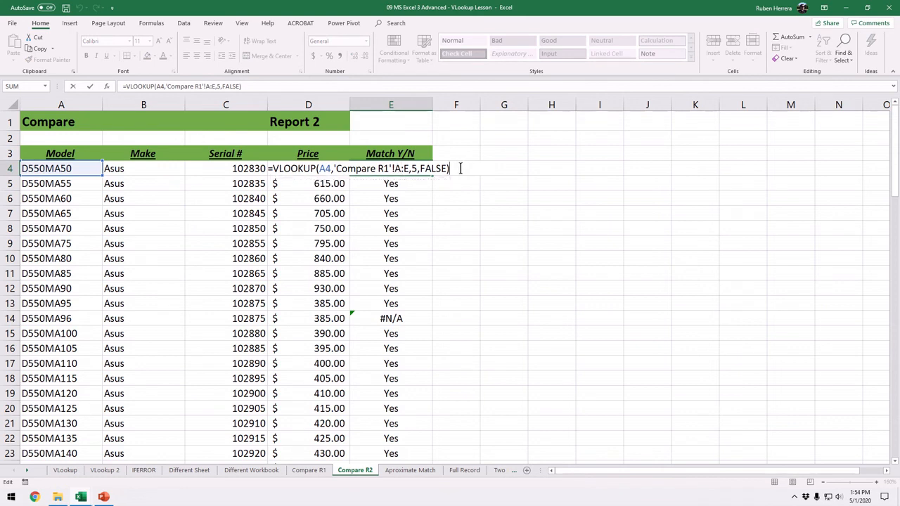